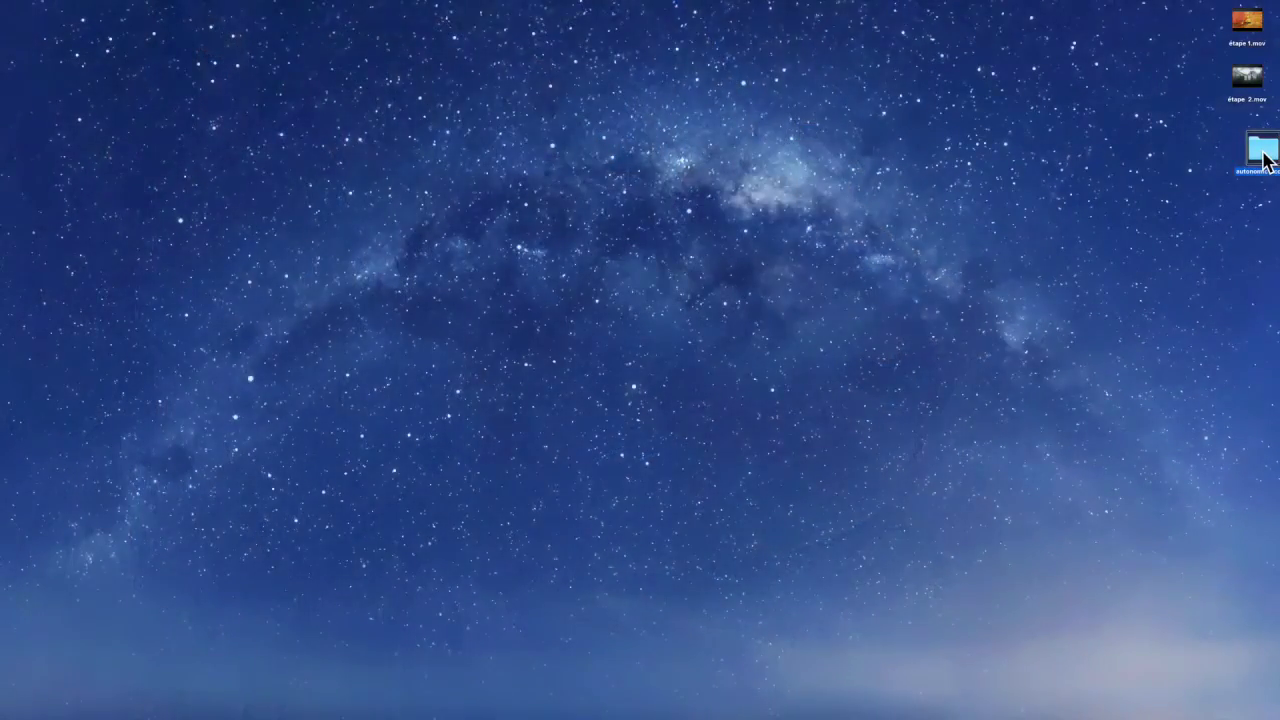
left_click(1248, 80)
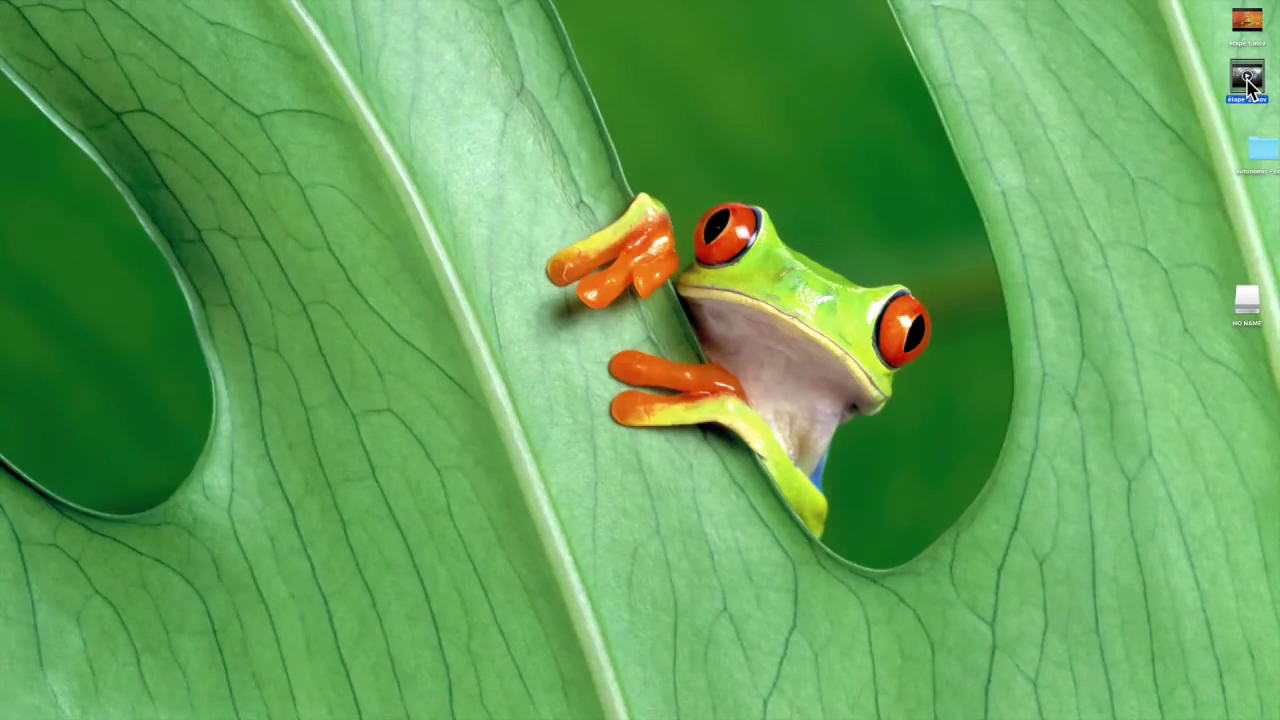
left_click(1247, 312)
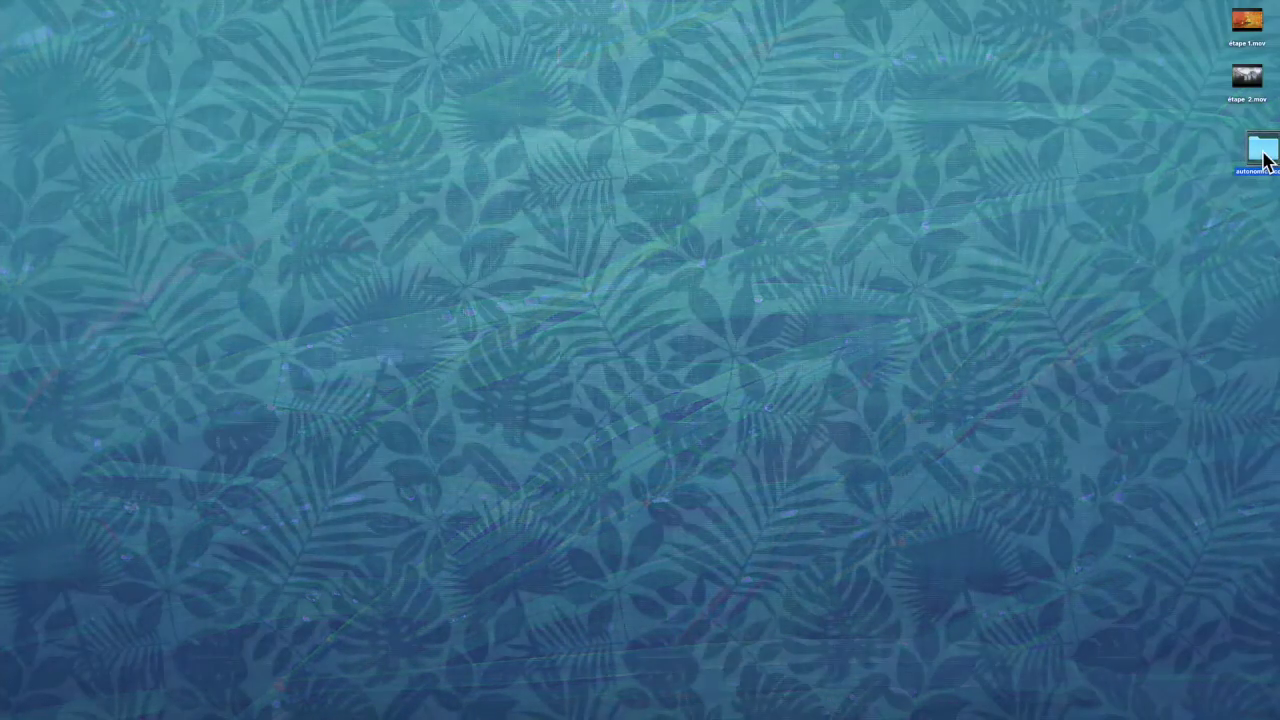
left_click(1247, 20)
mouse_move(1249, 30)
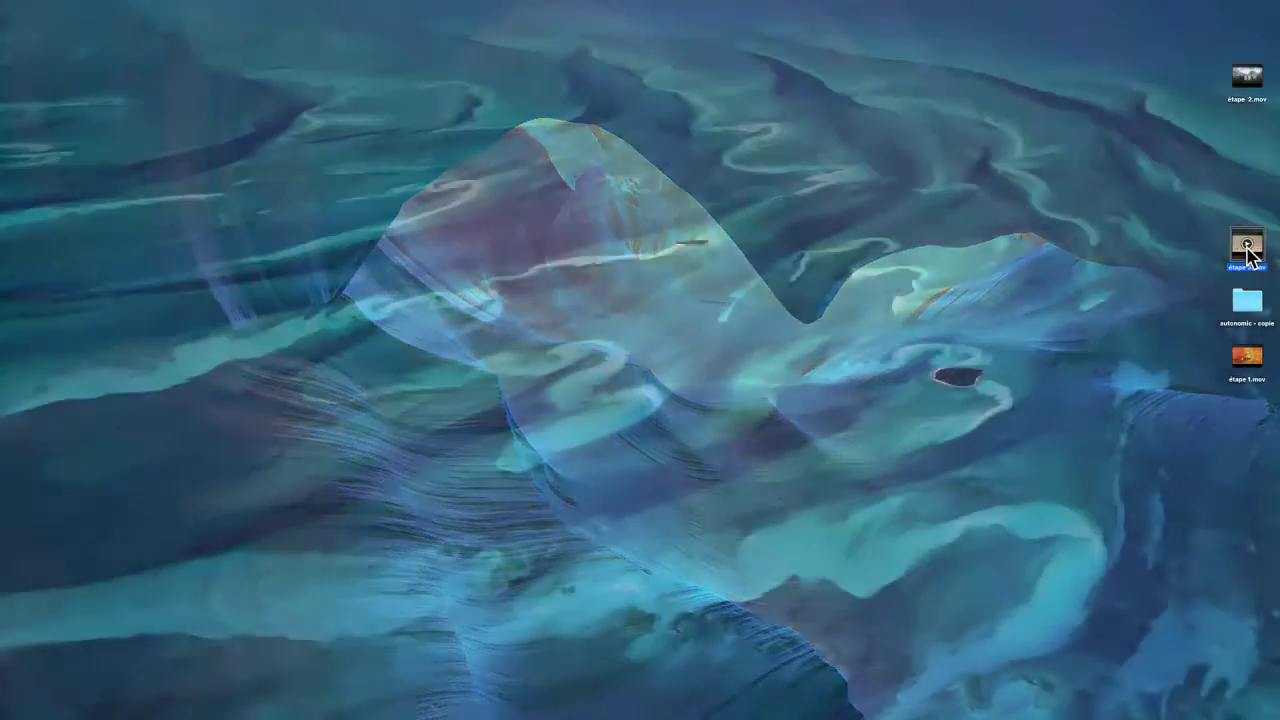
Create a smart folder on the desktop, plus a regular folder named nouveau dossier essai
key("super+n")
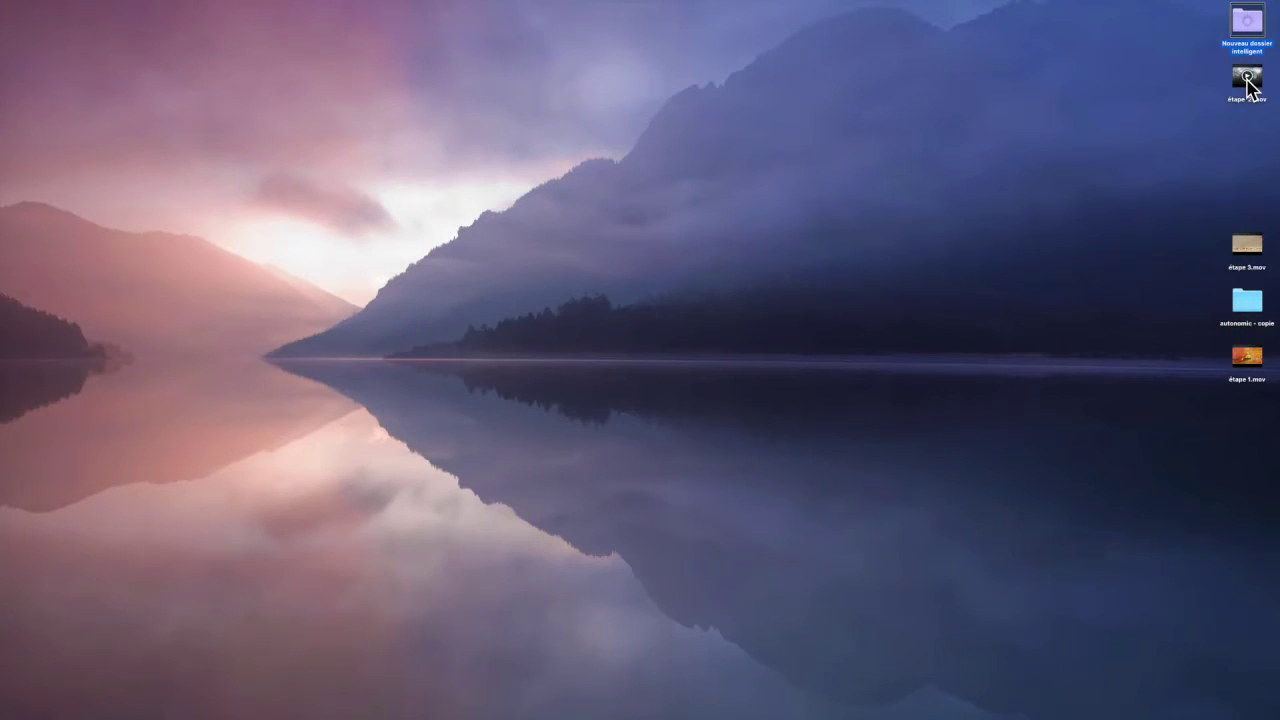
key("super+shift+n")
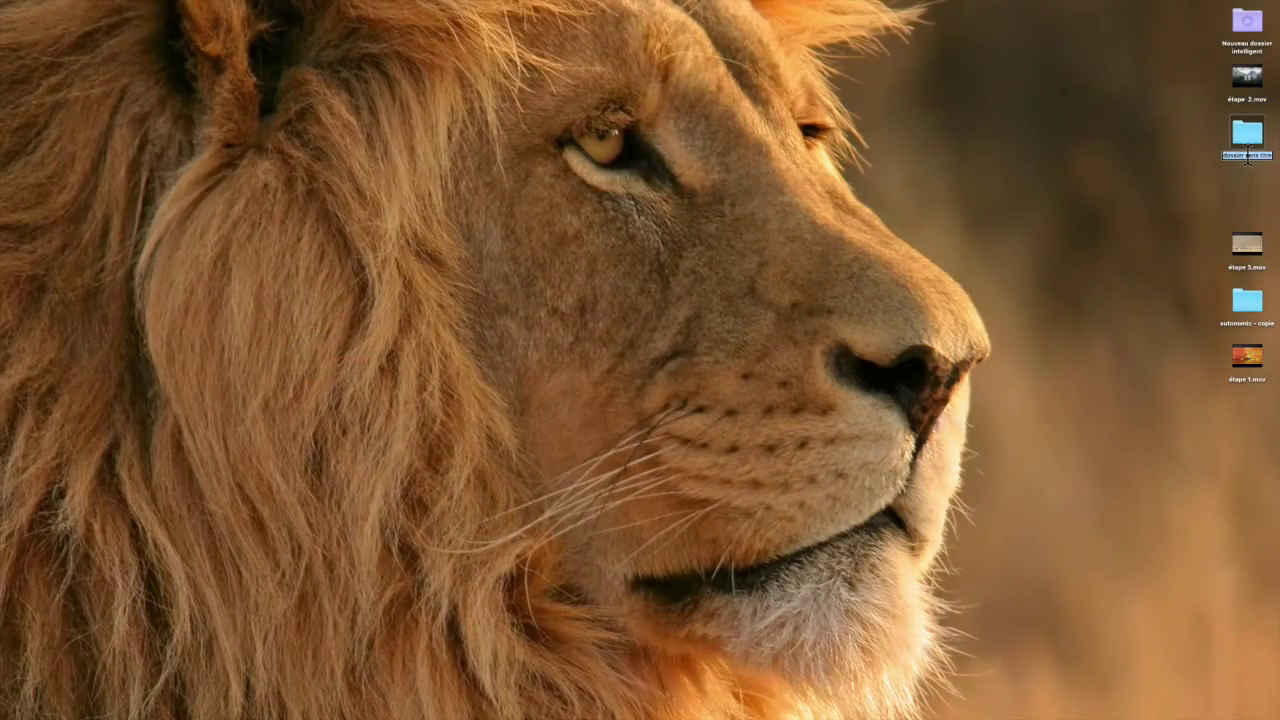
type("nouveau d")
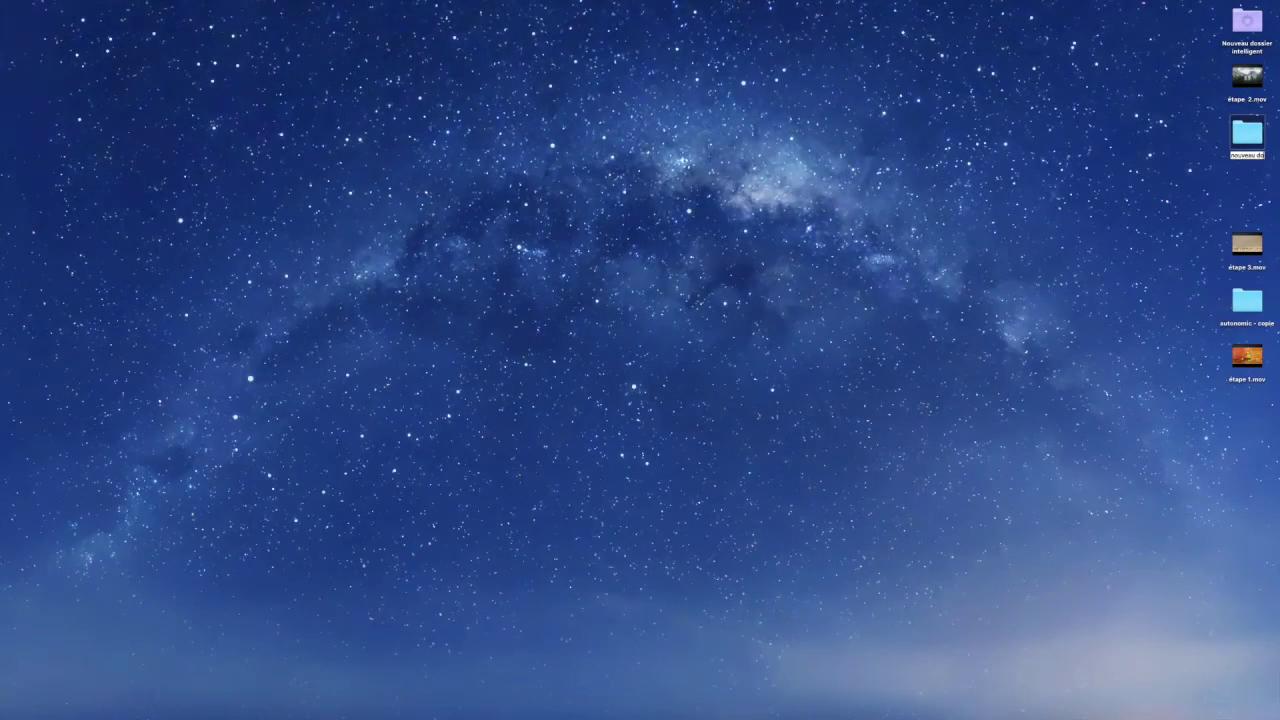
type("ossier es")
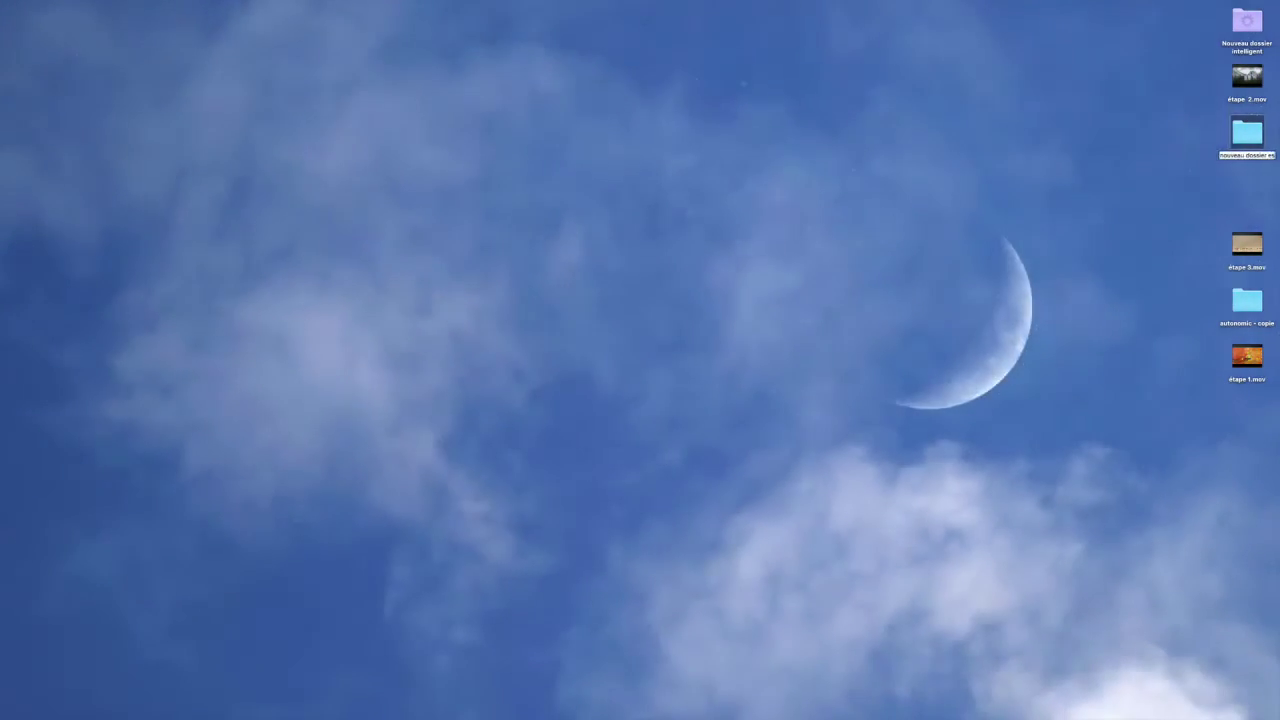
type("sai")
key("Return")
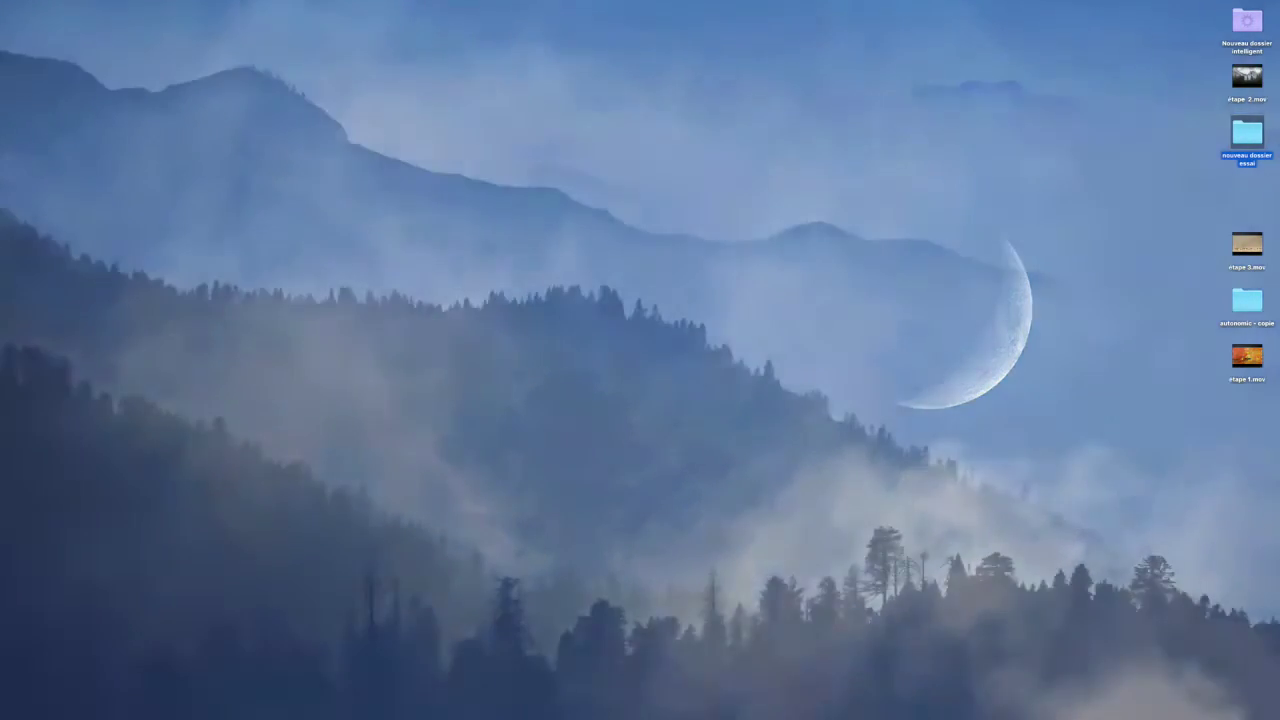
Open the nouveau dossier essai folder, close its window, and move the folder to the trash
key("super+o")
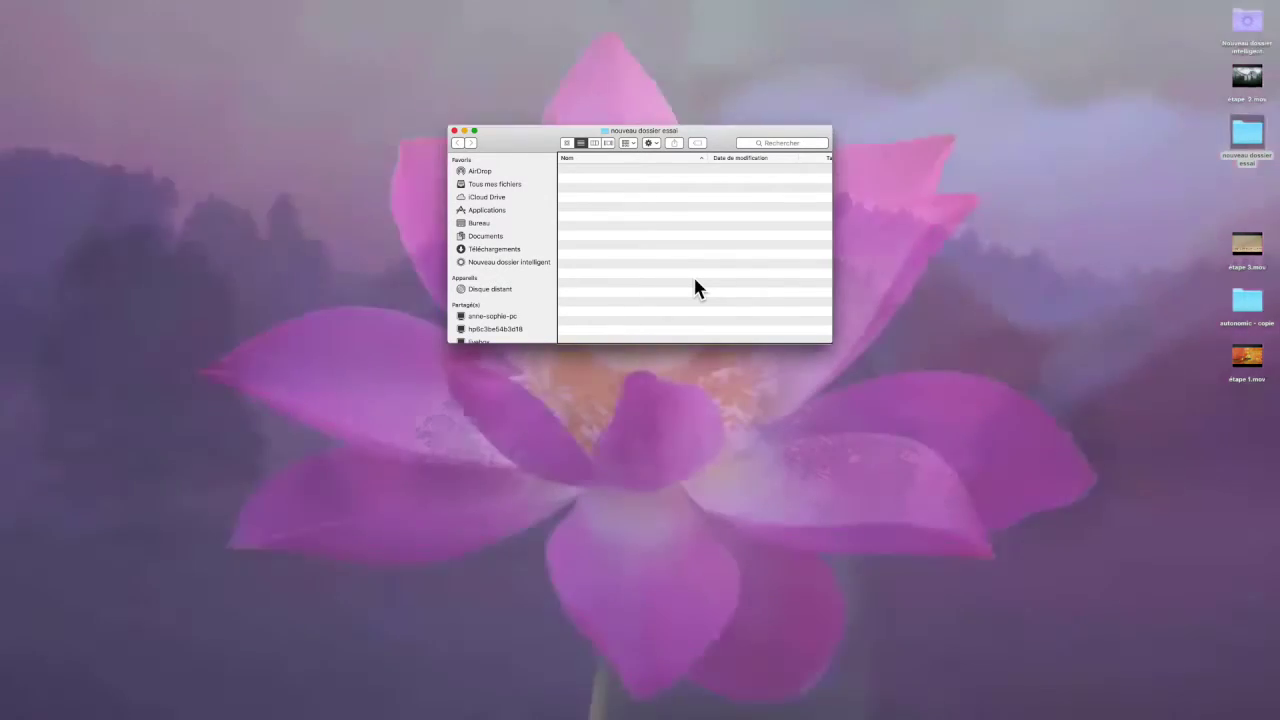
key("super+w")
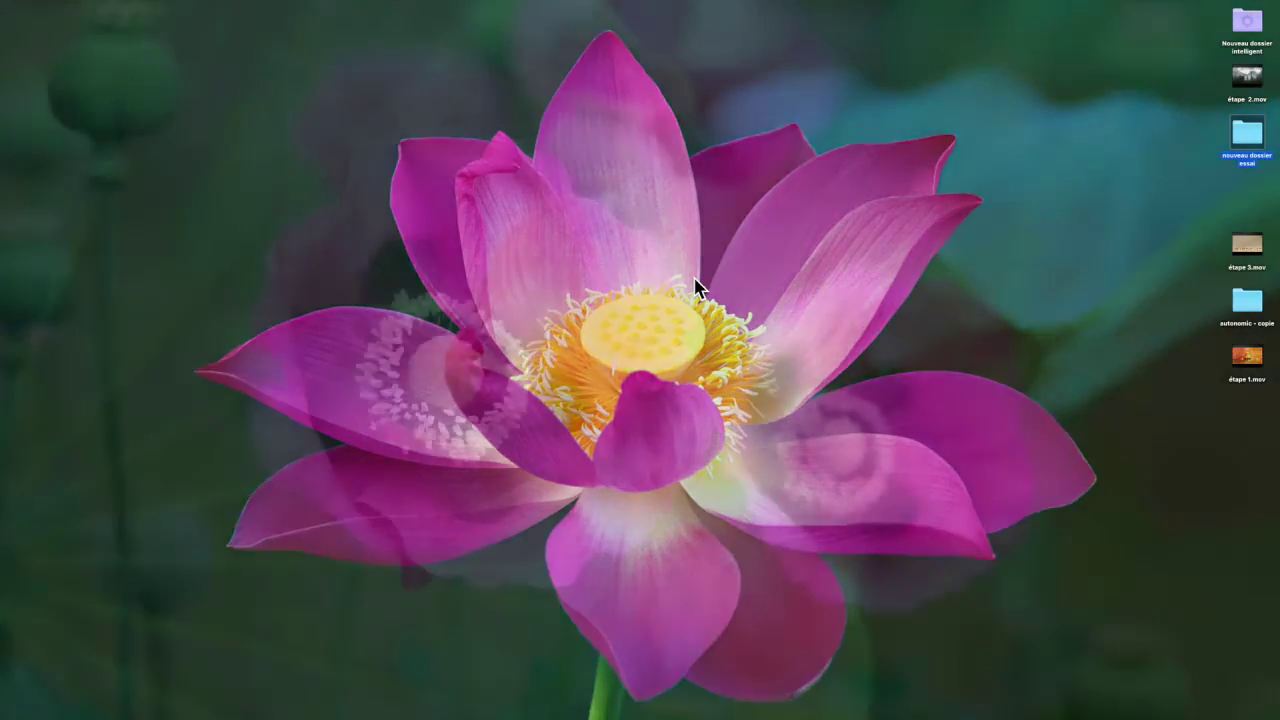
key("super+BackSpace")
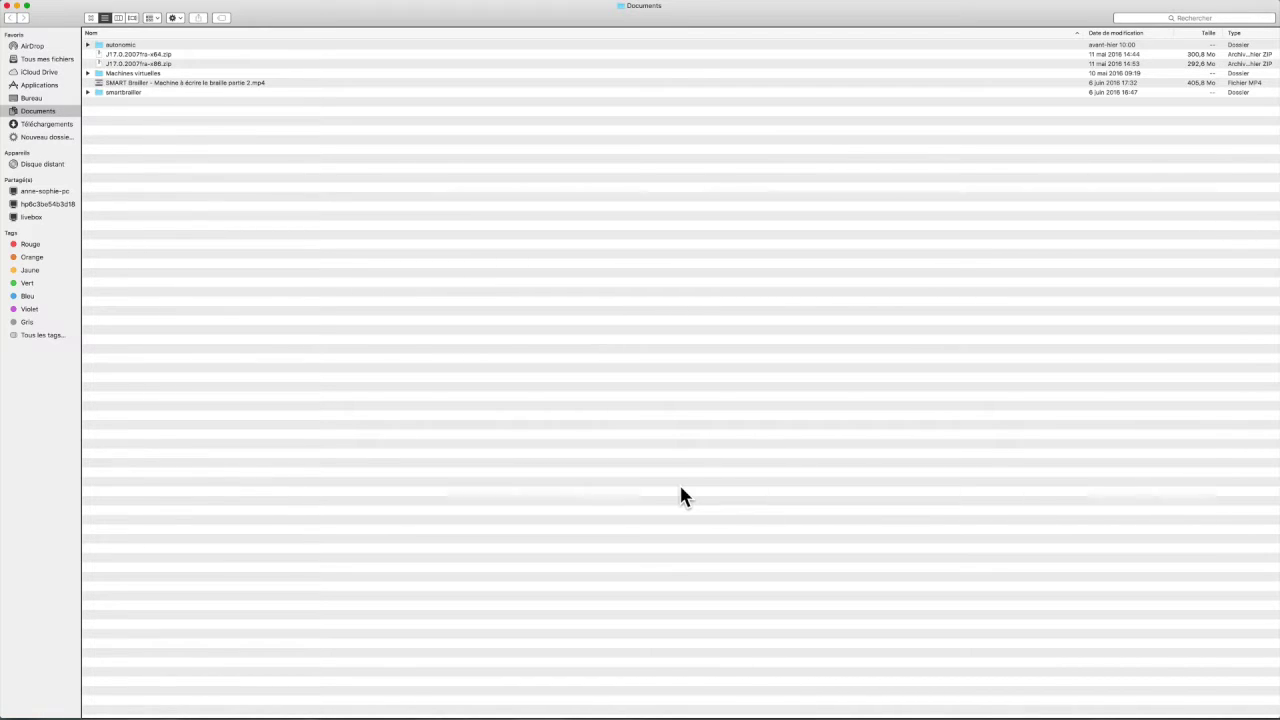
Close the Documents window, and open étape 1.mov from the desktop for playback
key("super+w")
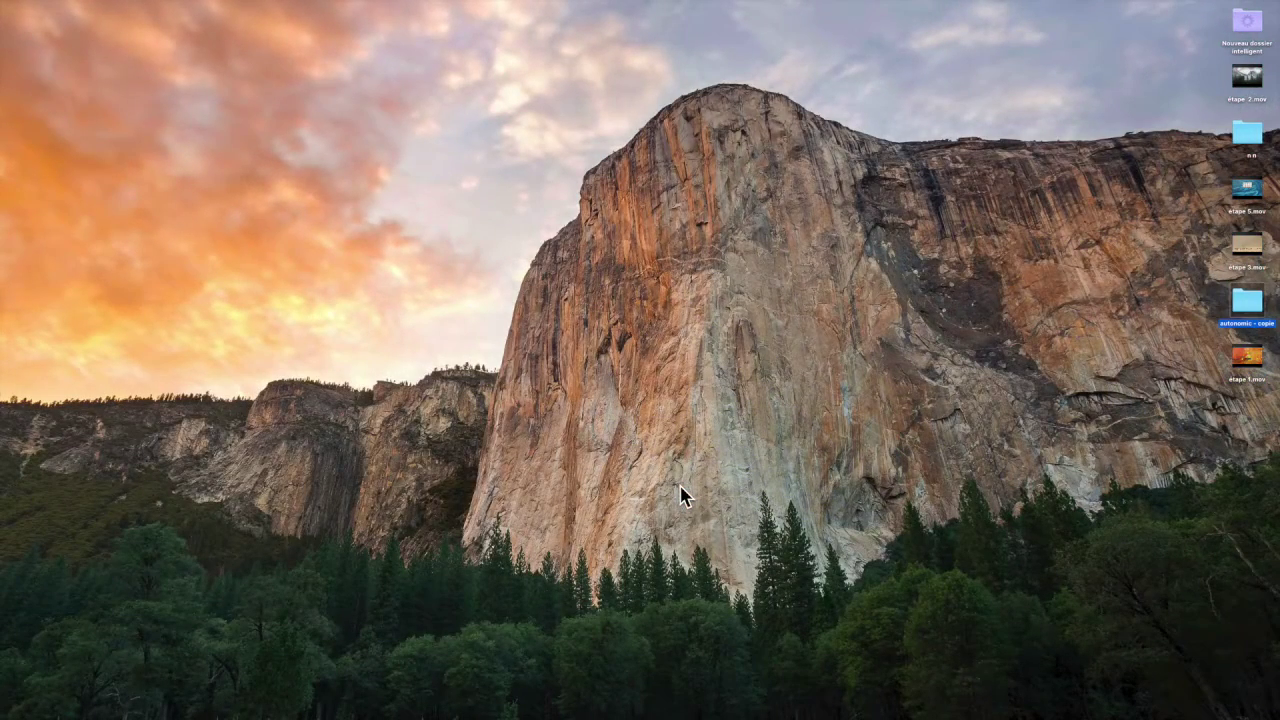
left_click(625, 356)
key("e")
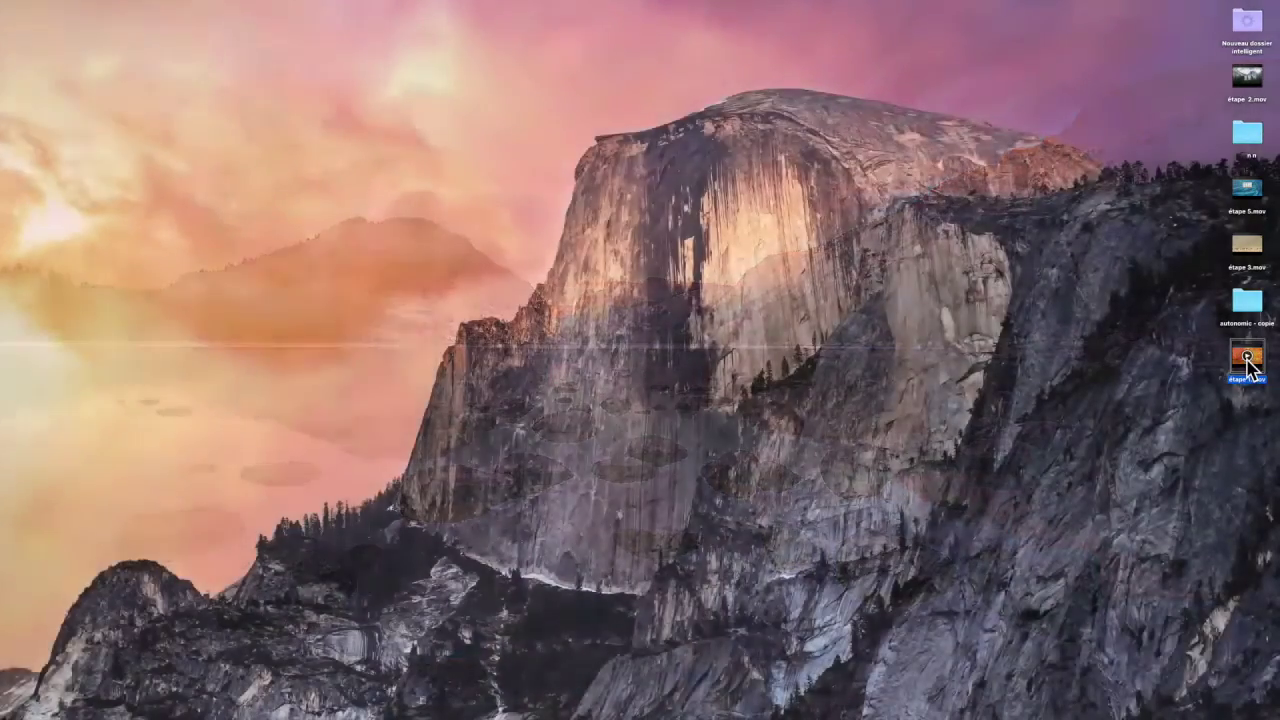
double_click(1249, 370)
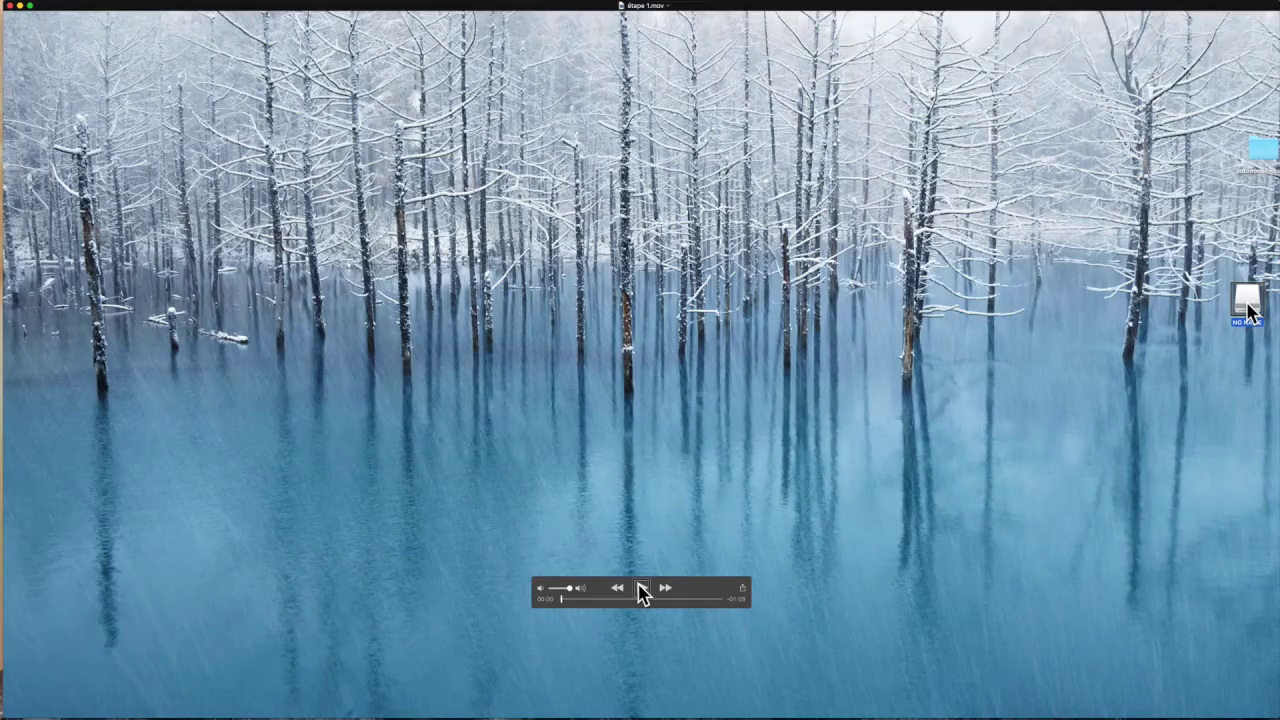
left_click(642, 592)
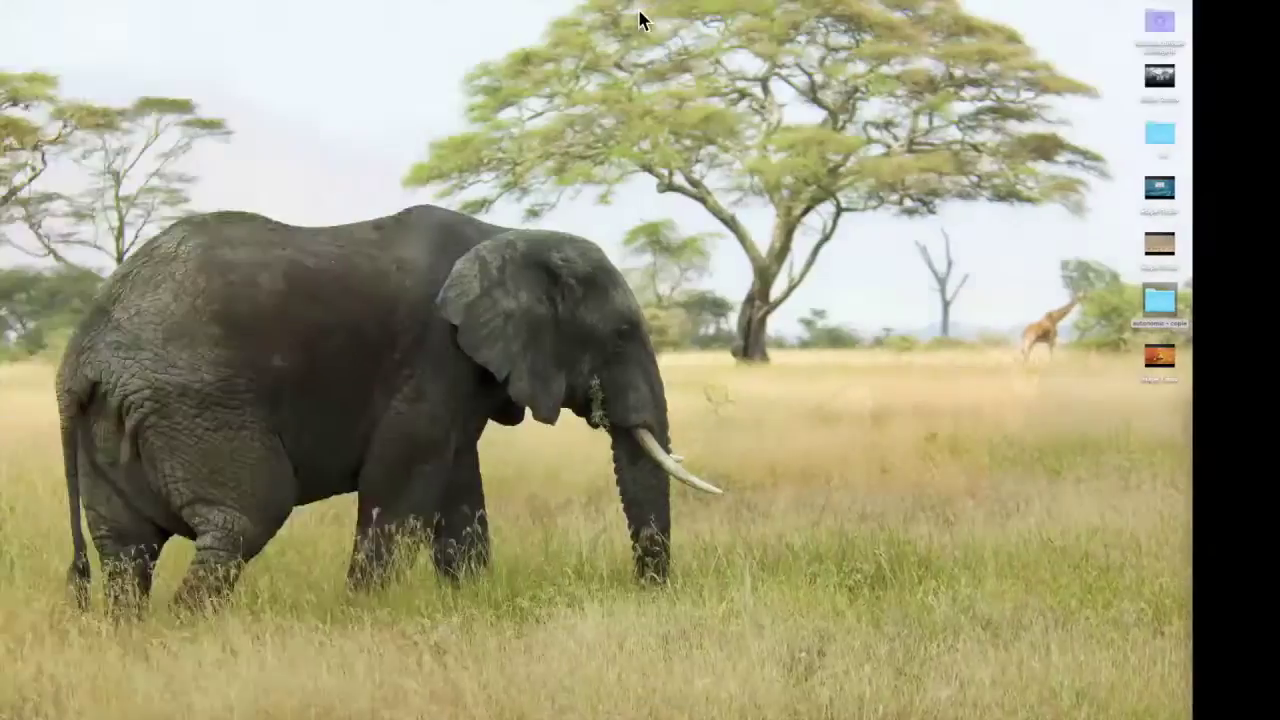
Open a new Finder window on the Documents folder and display it in full screen
key("super+n")
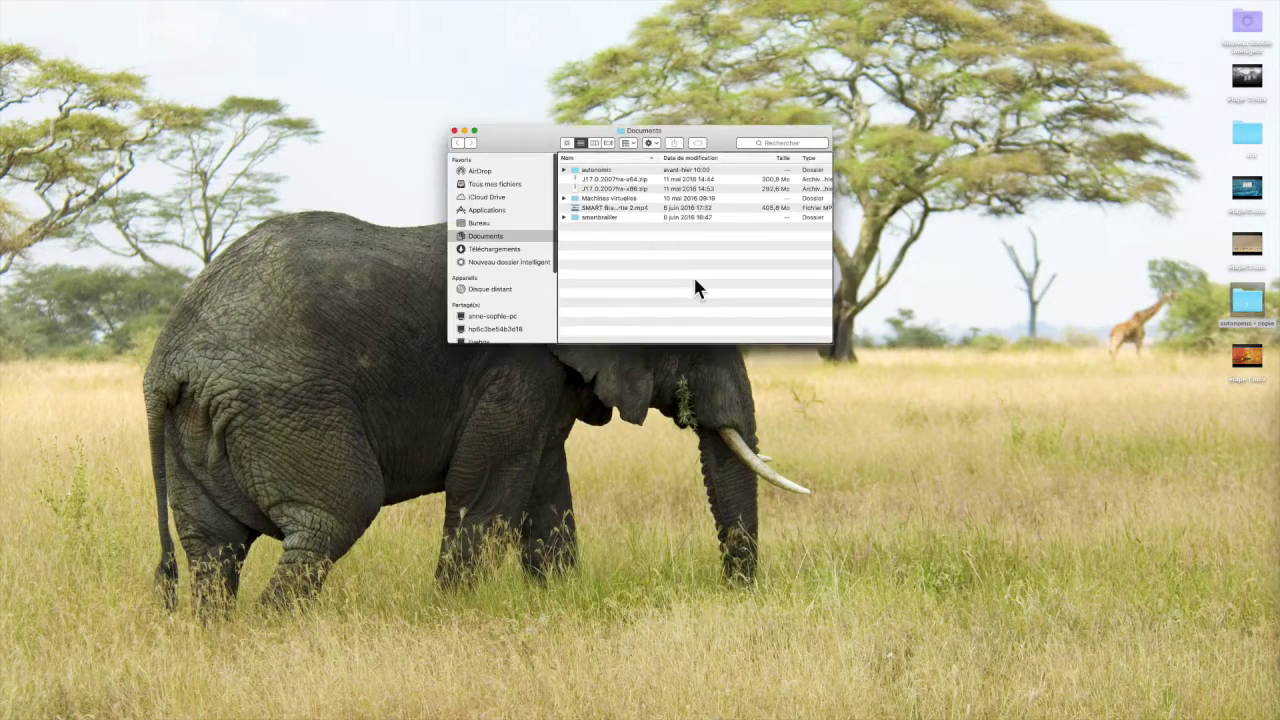
key("ctrl+super+f")
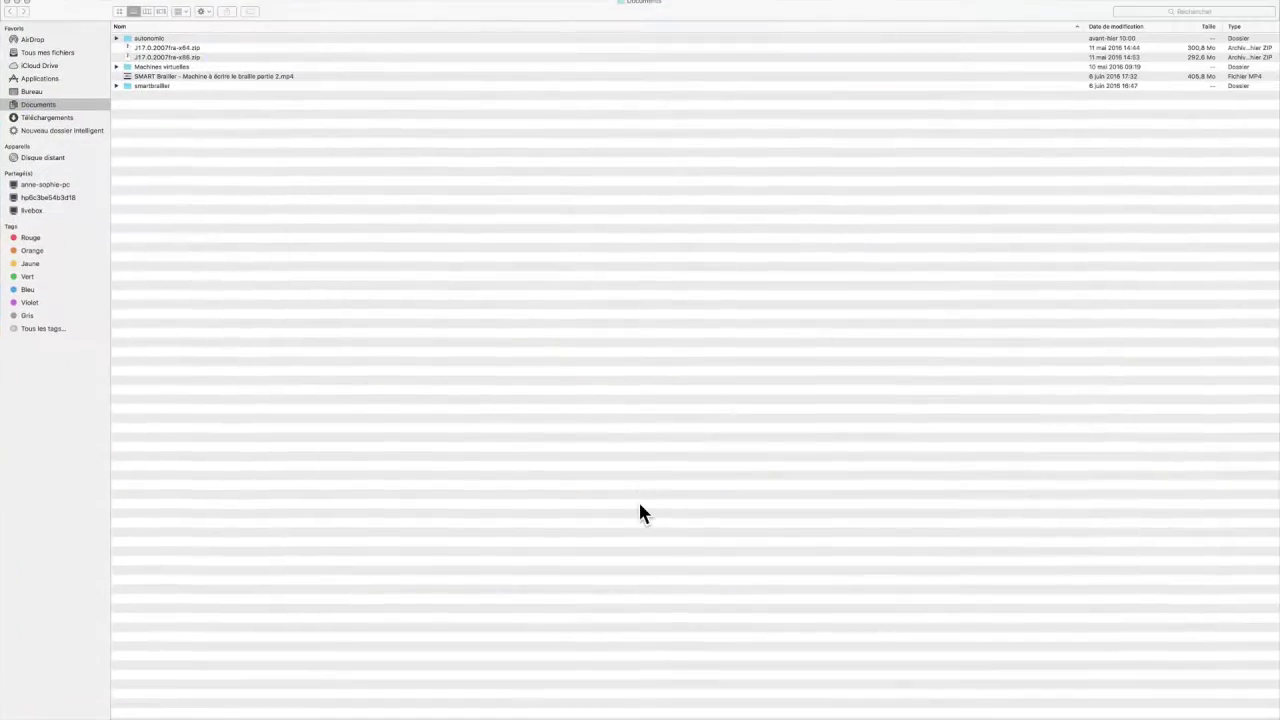
key("ctrl+Left")
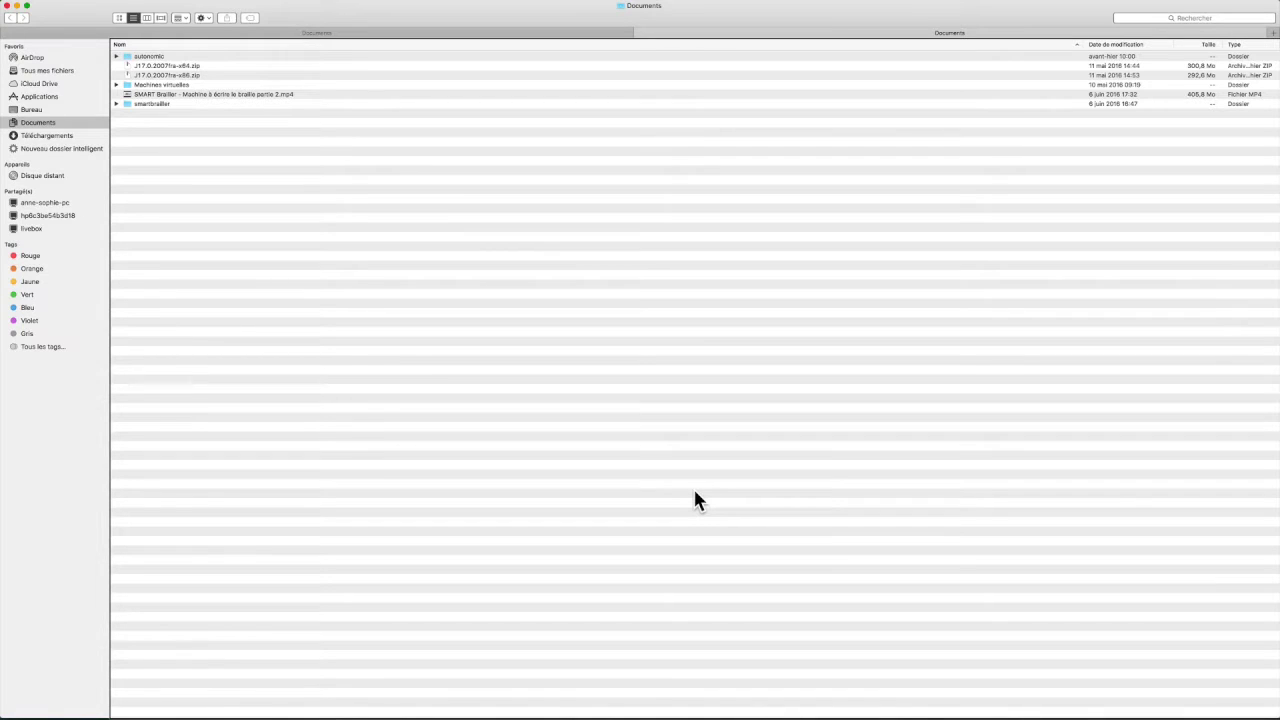
Add three more Documents tabs to the full-screen Finder window
key("super+t")
key("super+t")
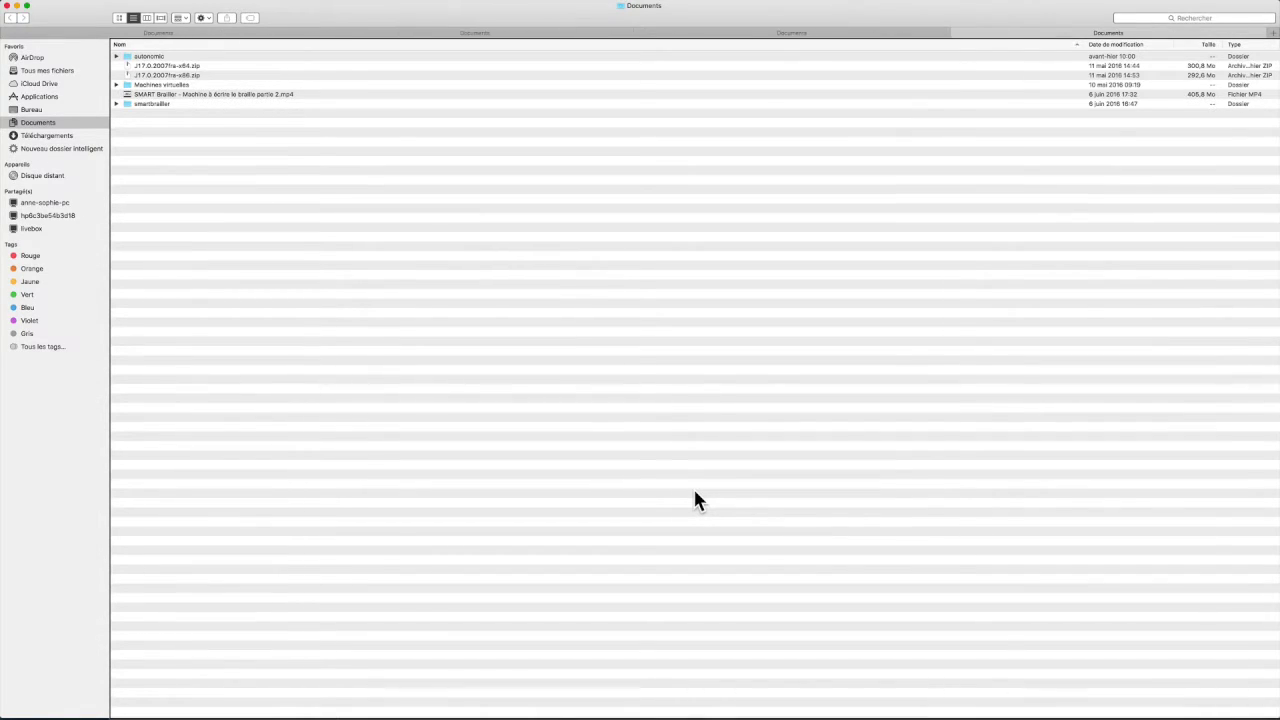
key("super+t")
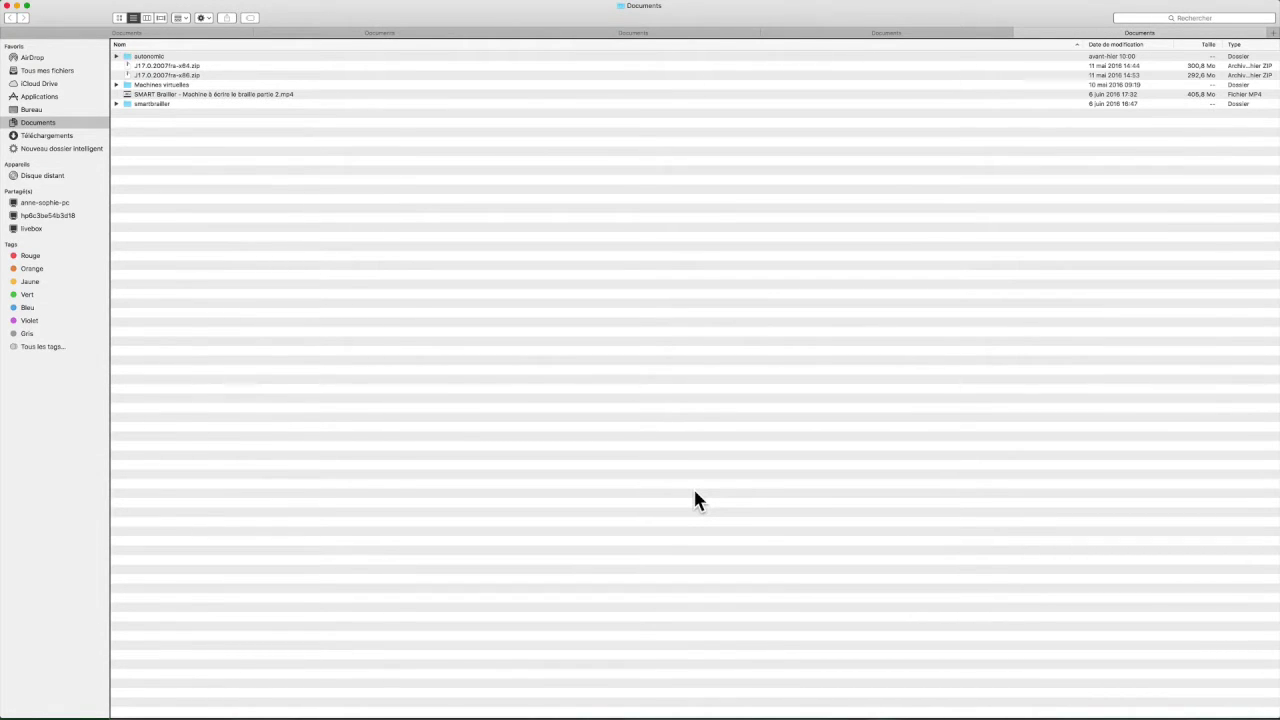
Close the extra Documents tabs one after another, including the remaining Documents window
key("super+w")
key("super+w")
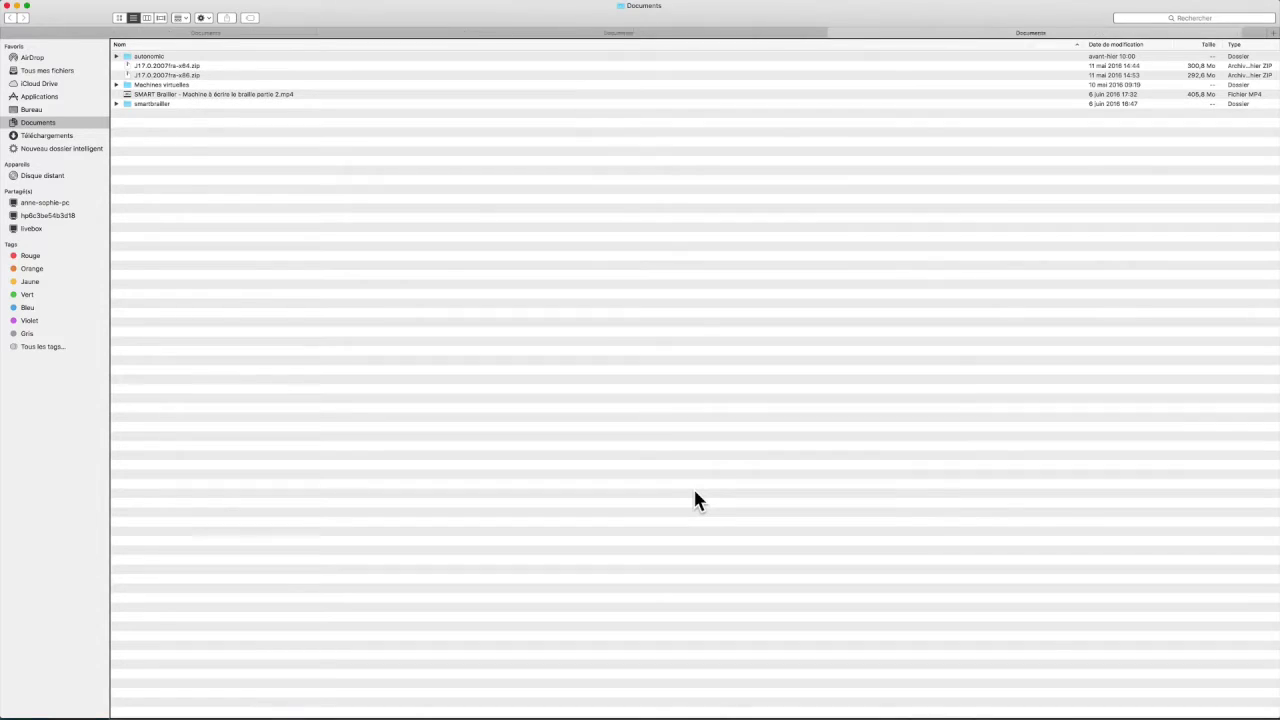
key("super+w")
key("super+w")
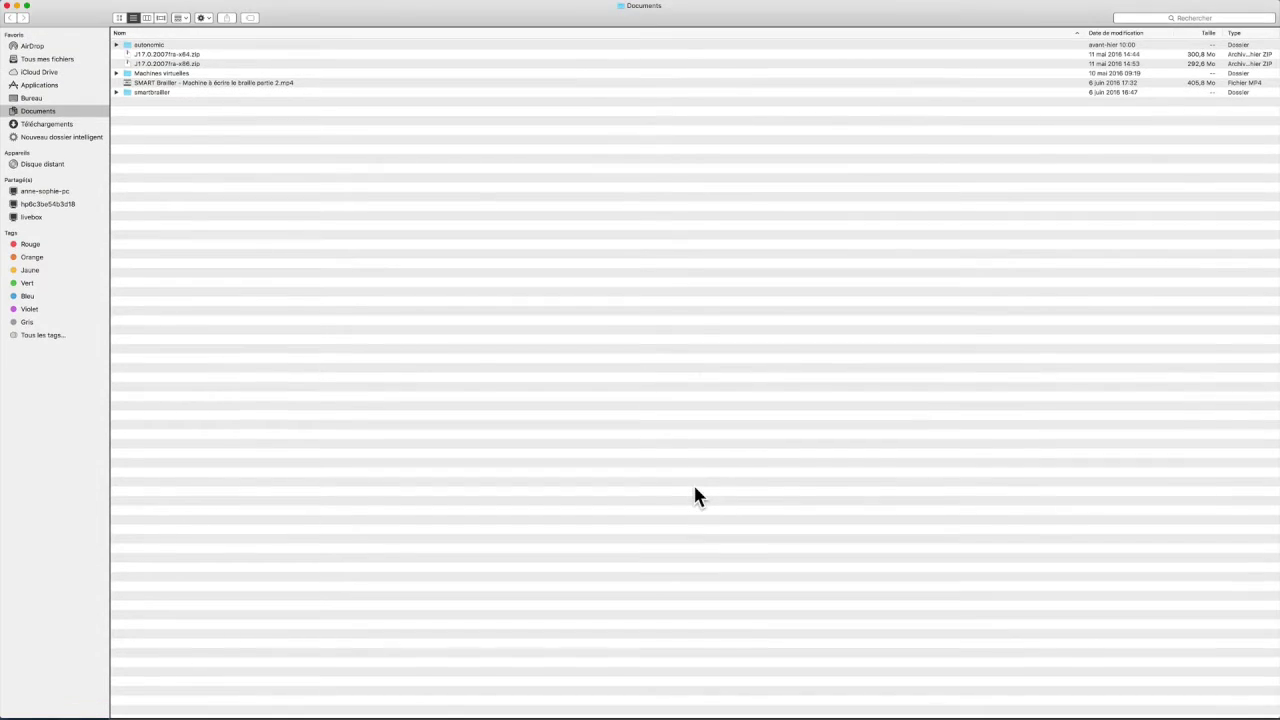
key("super+w")
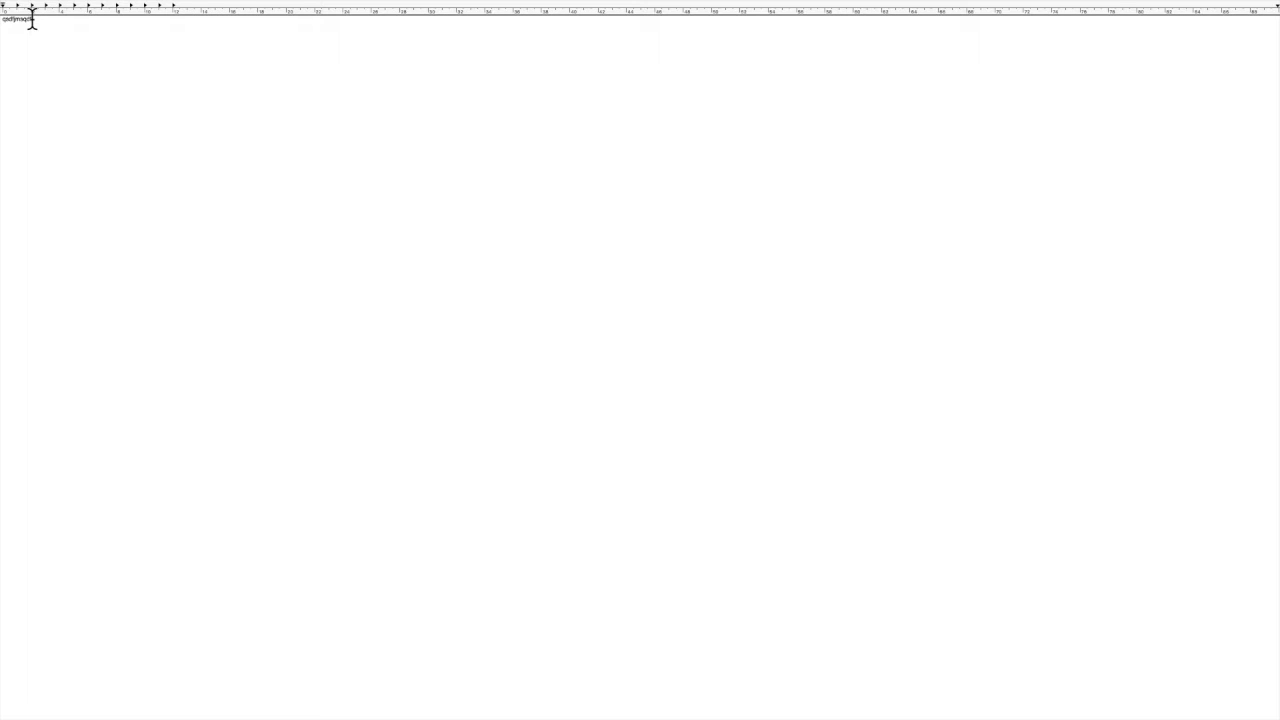
View the text document's print settings without printing, and show its document properties before closing them
key("super+p")
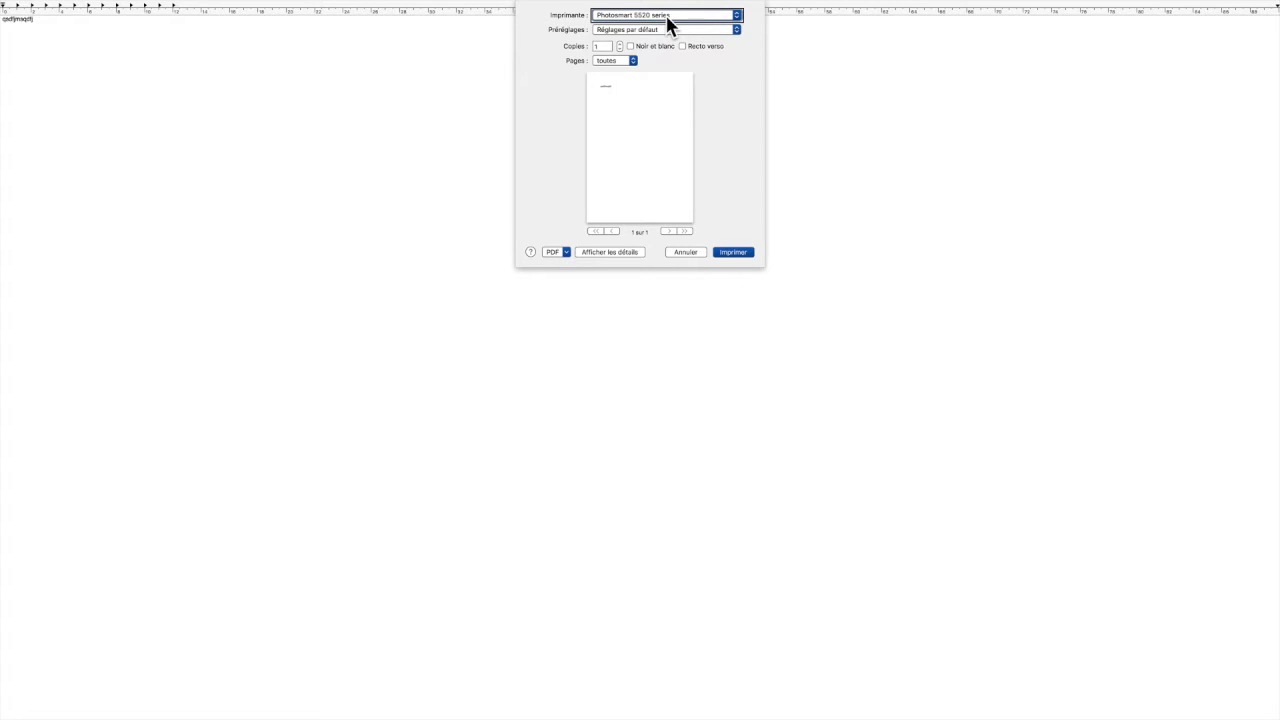
key("Escape")
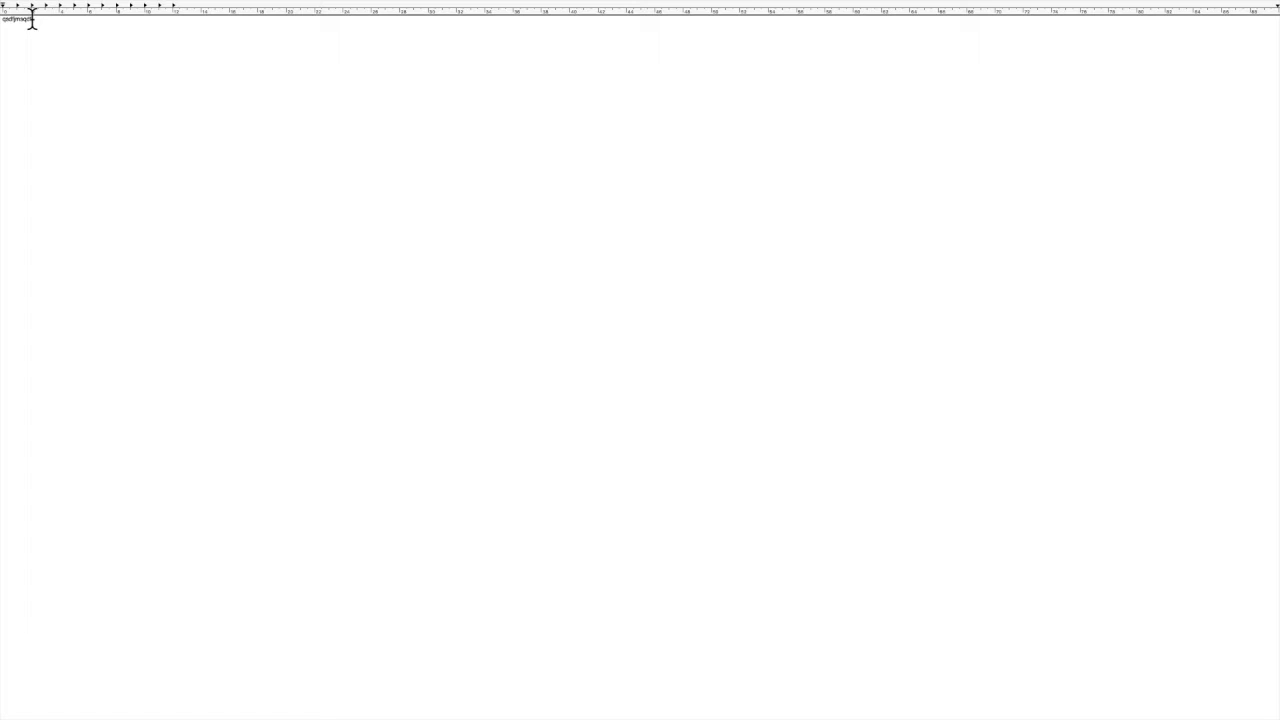
key("BackSpace")
key("BackSpace")
key("BackSpace")
key("BackSpace")
key("alt+super+p")
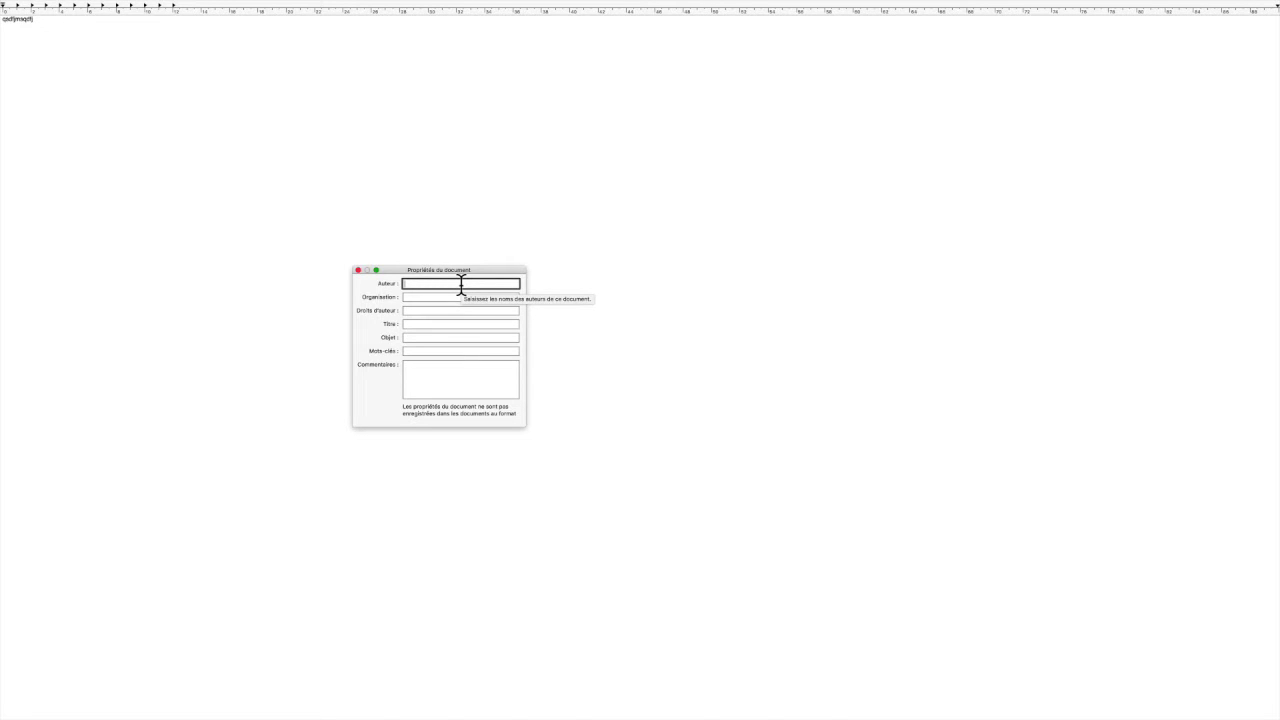
key("alt+super+p")
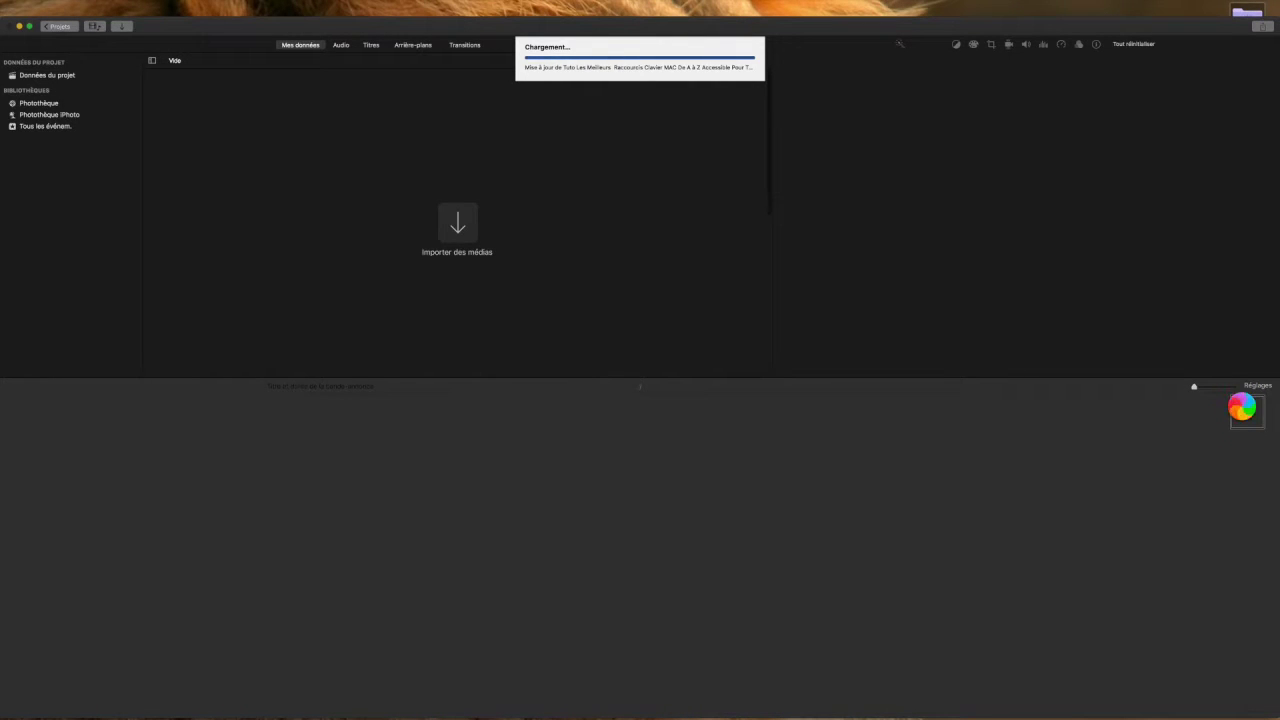
Force the unresponsive iMovie to quit, and close the force-quit window
key("super+alt+Escape")
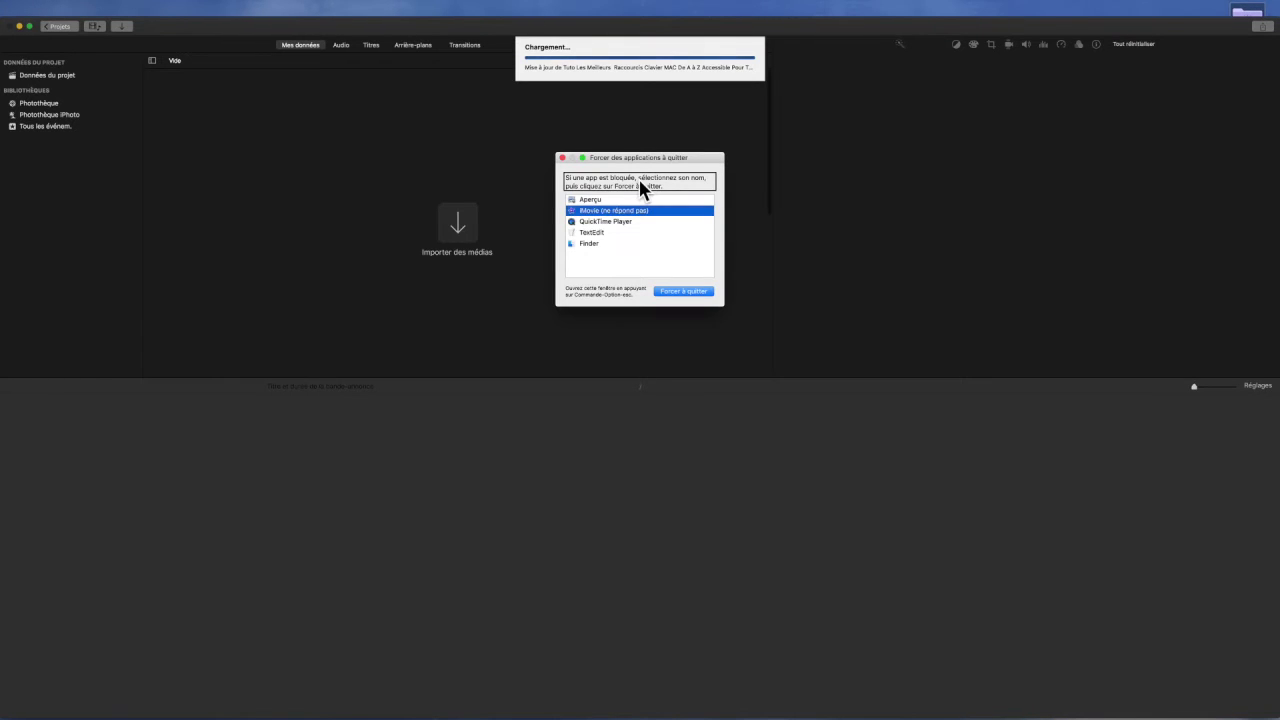
key("Return")
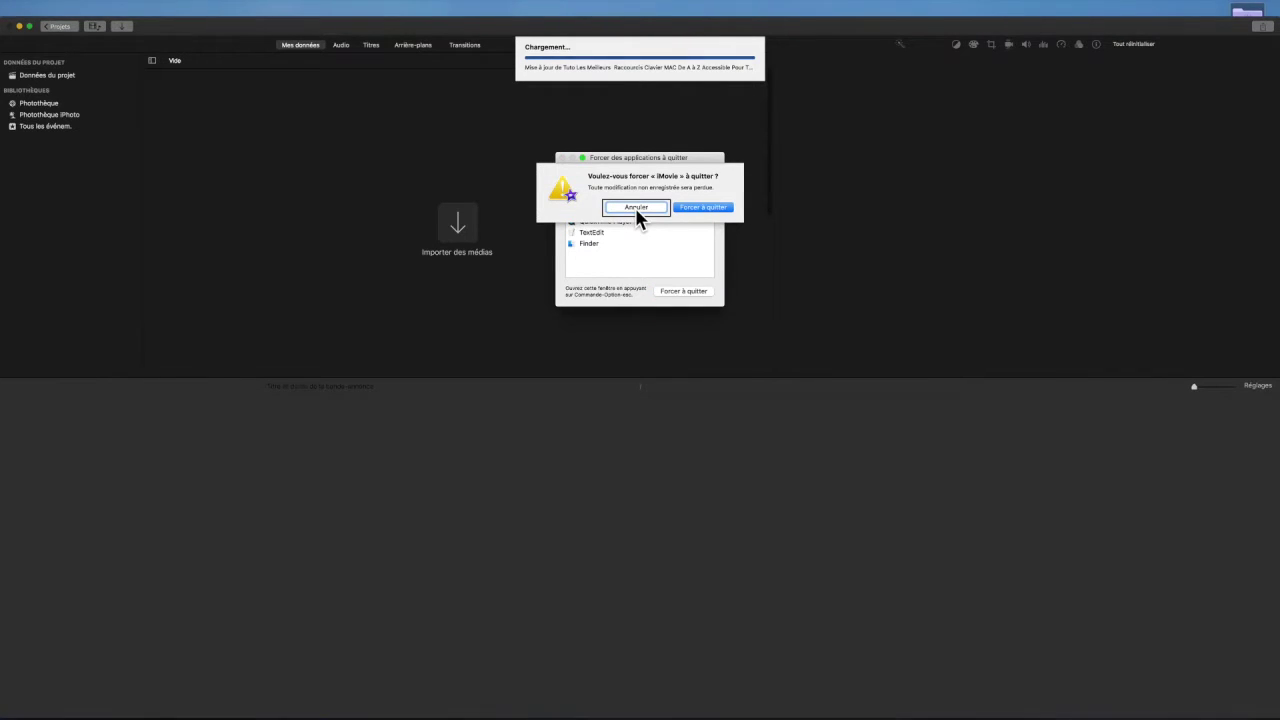
key("Return")
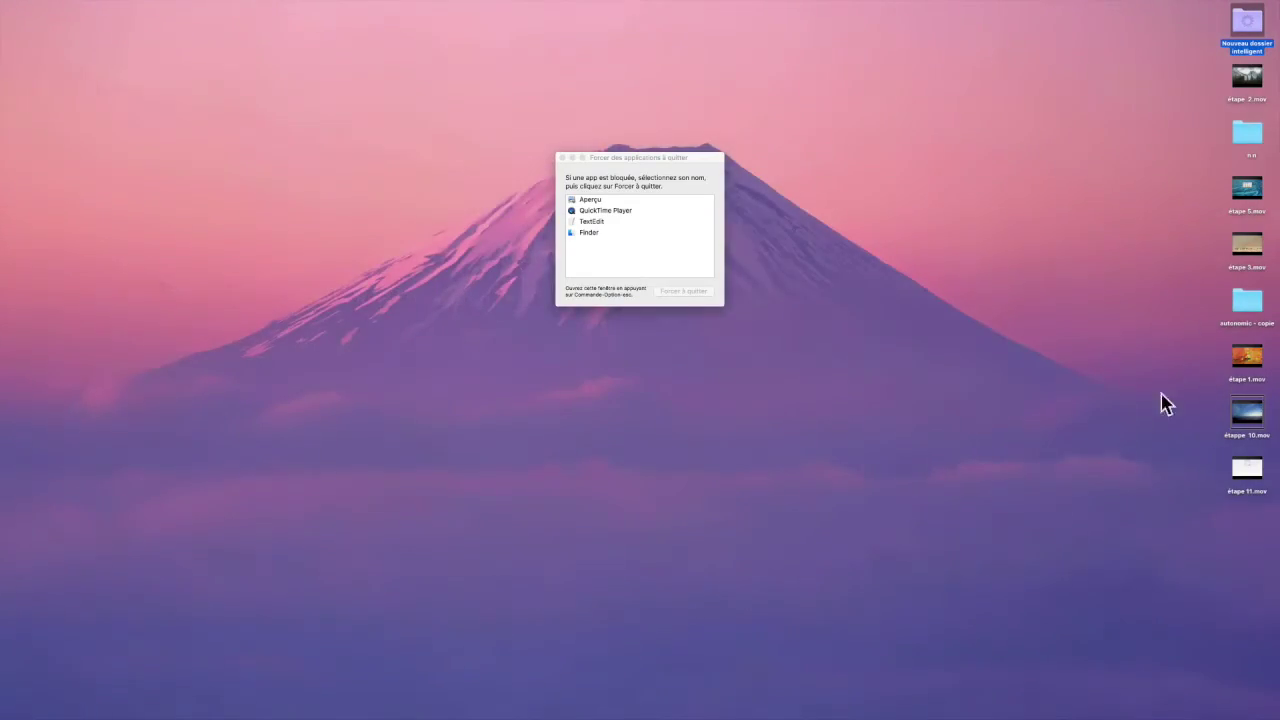
key("Escape")
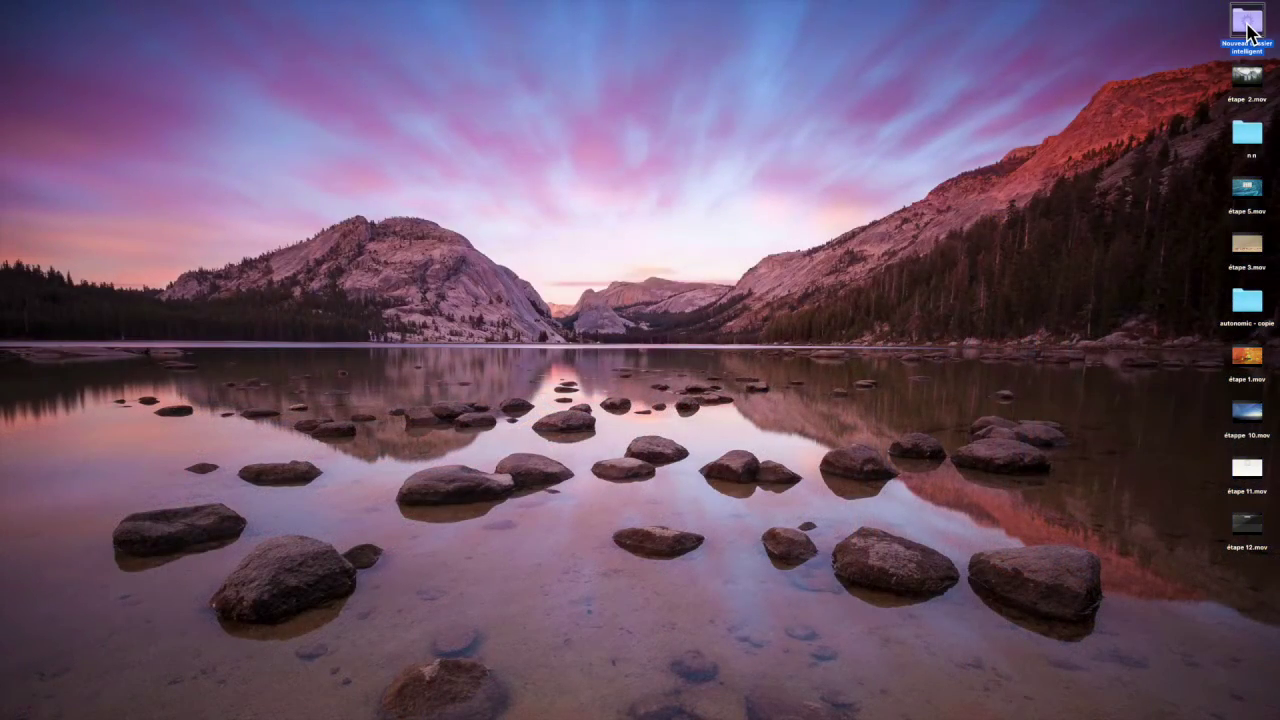
Bring up the log-out confirmation, go through its options, and cancel closing the session
key("super+shift+q")
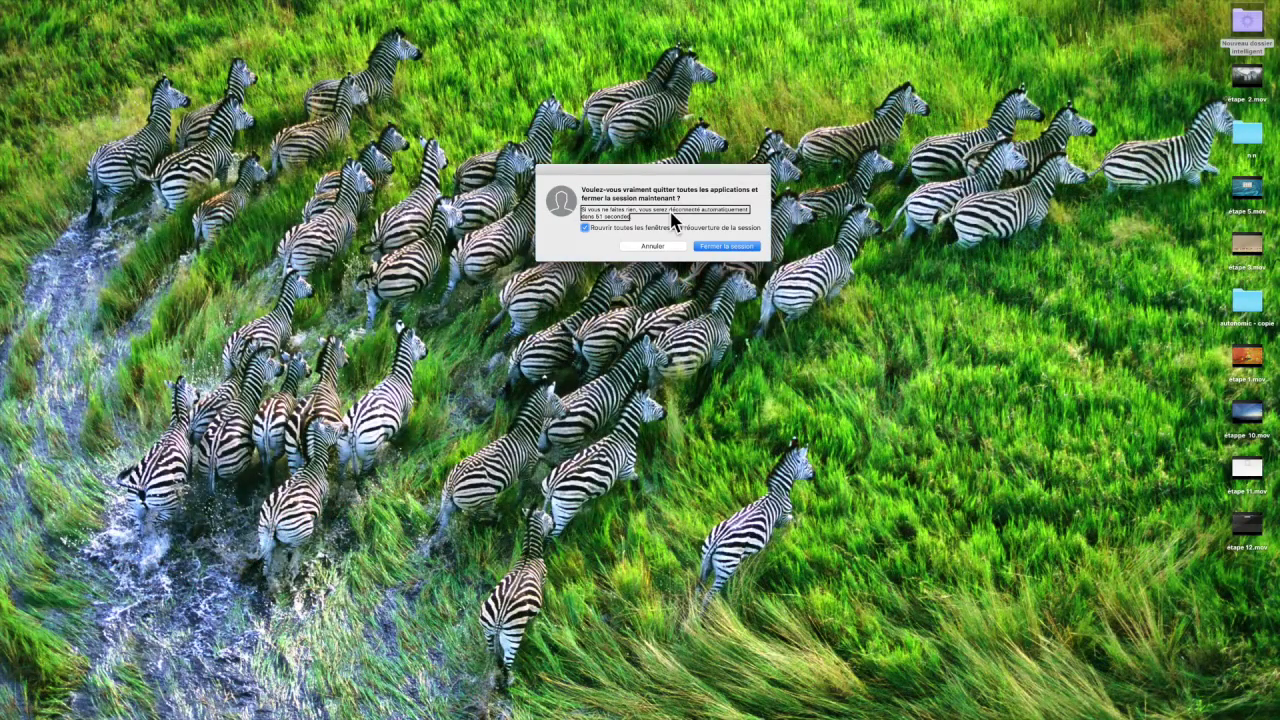
key("Tab")
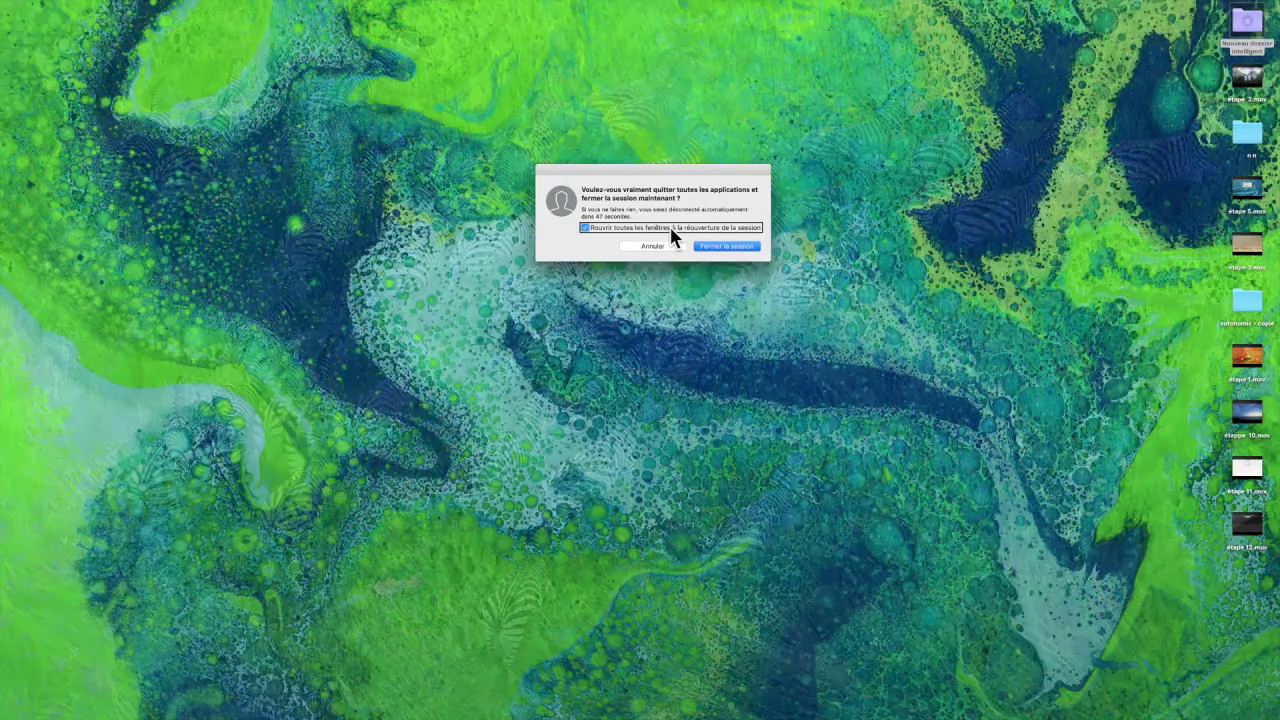
key("Tab")
key("Tab")
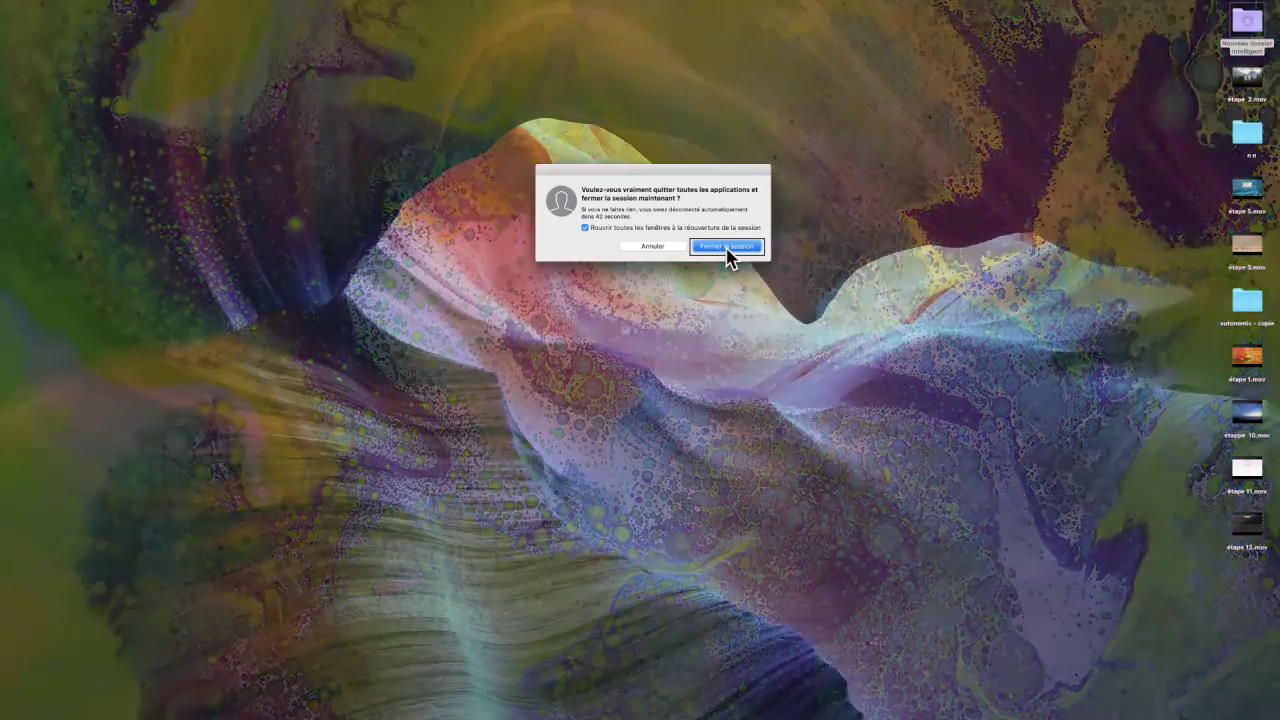
key("shift+Tab")
left_click(653, 251)
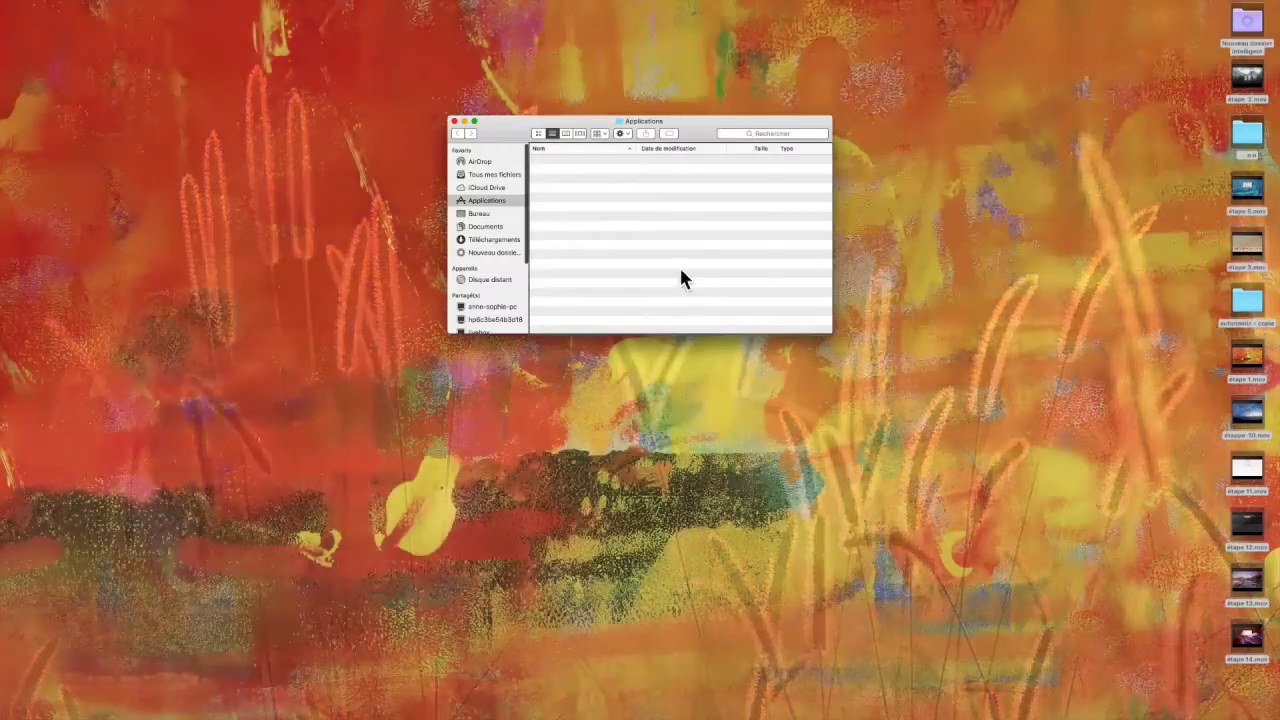
Jump through the Applications folder's list by initial letter, to Aide-mémoire and to the applications starting with P
key("a")
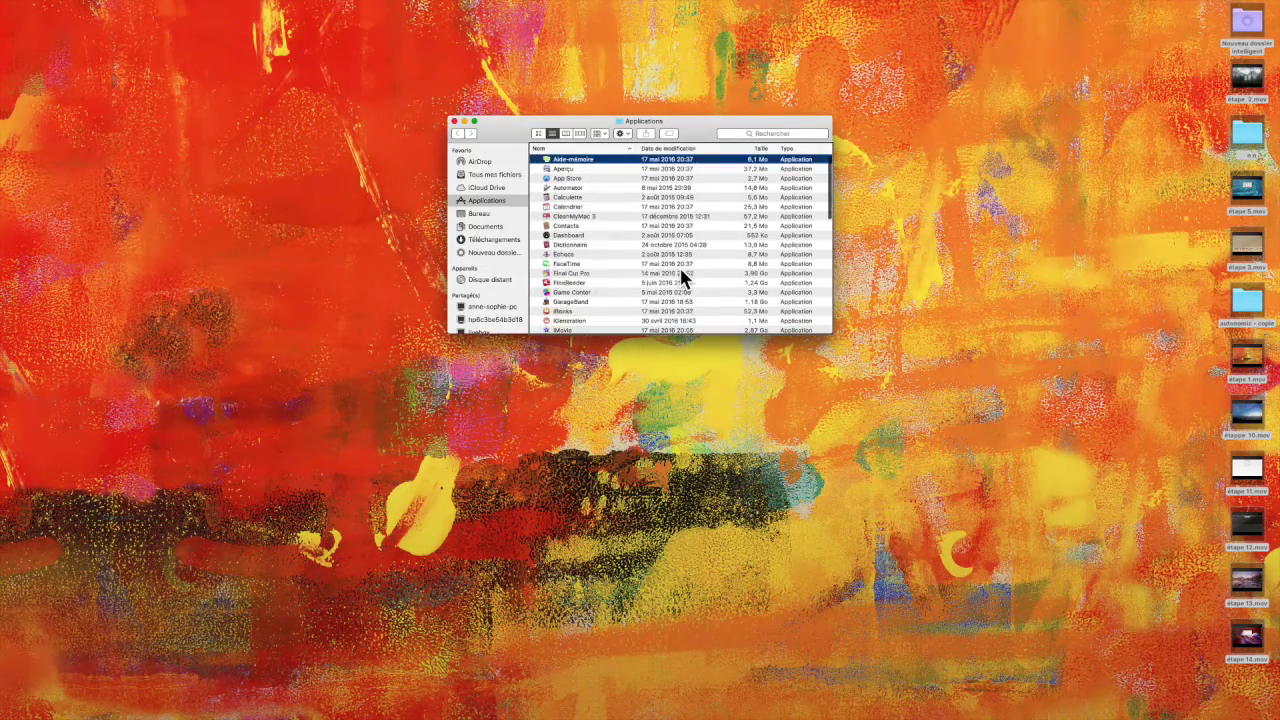
key("p")
key("Up")
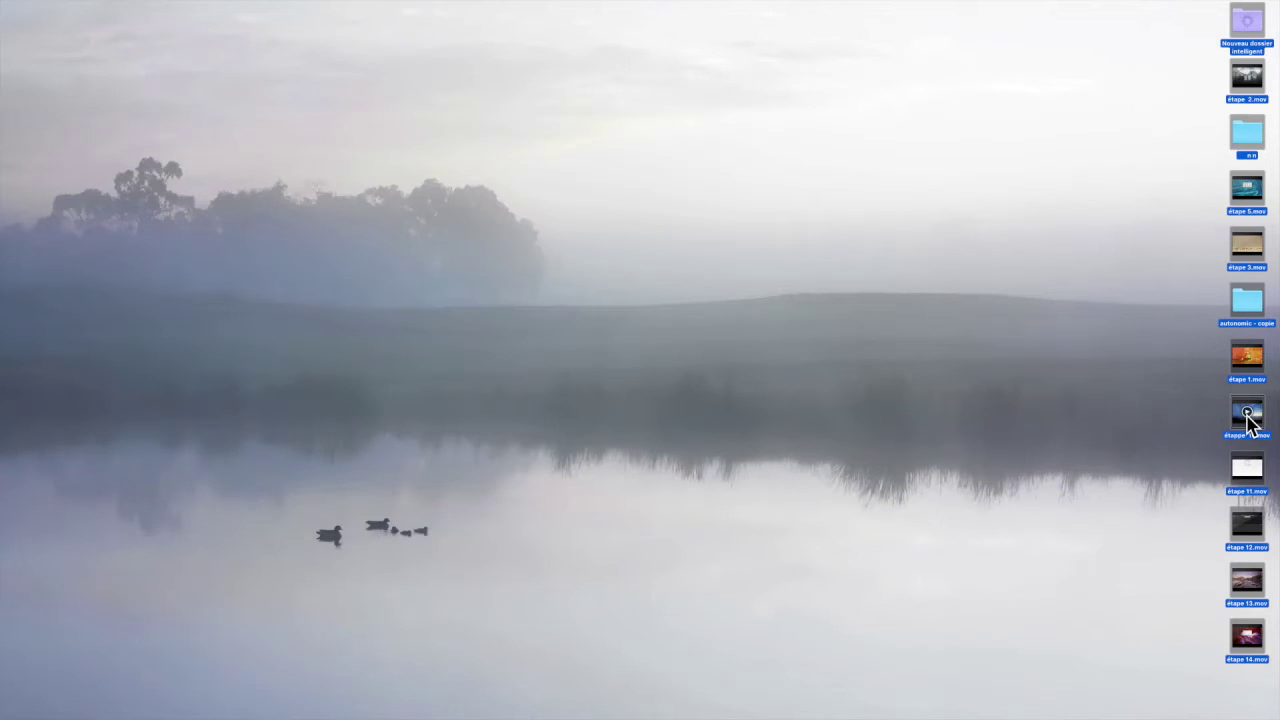
Remove the Aide-mémoire application from the Dock through its options
mouse_move(274, 712)
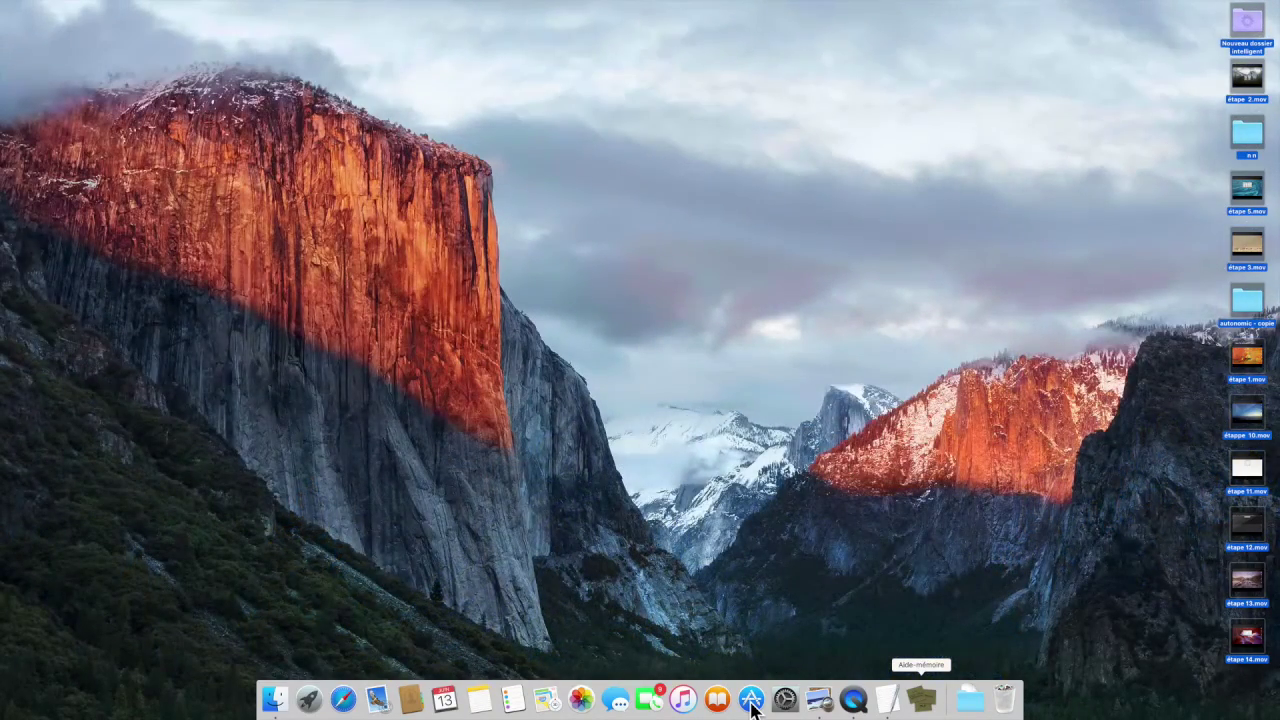
right_click(921, 700)
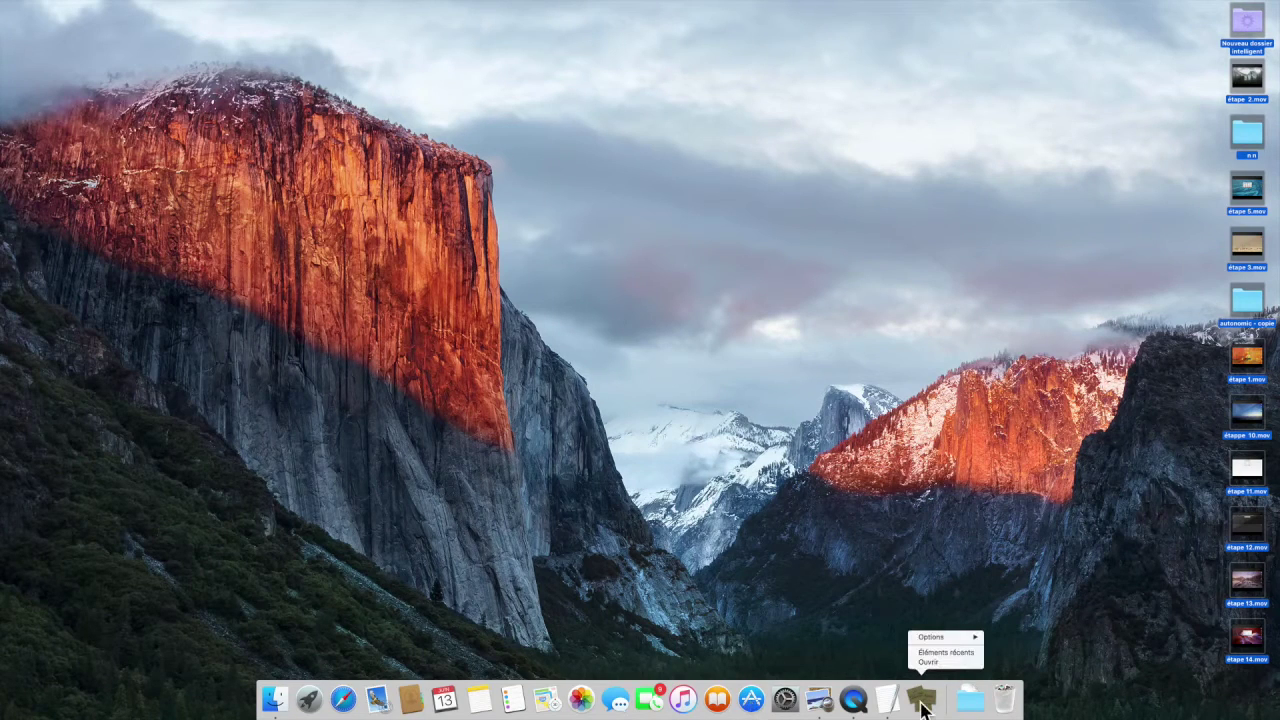
key("Down")
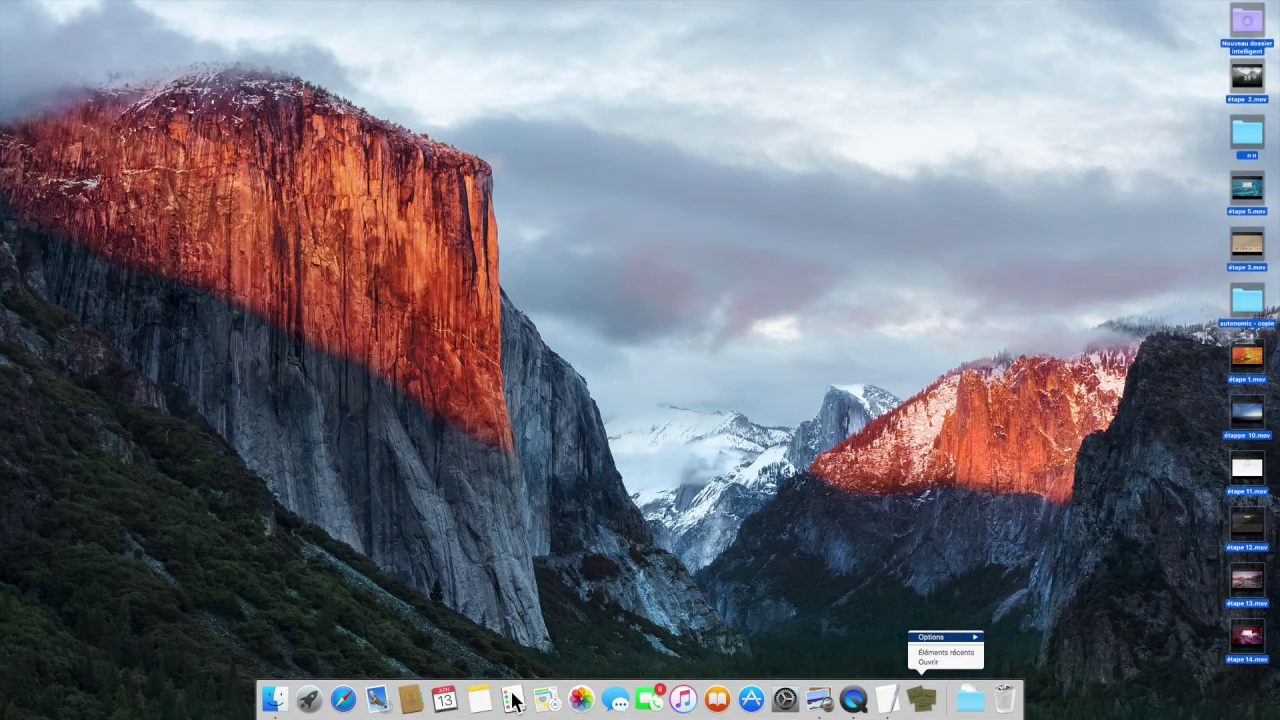
mouse_move(945, 637)
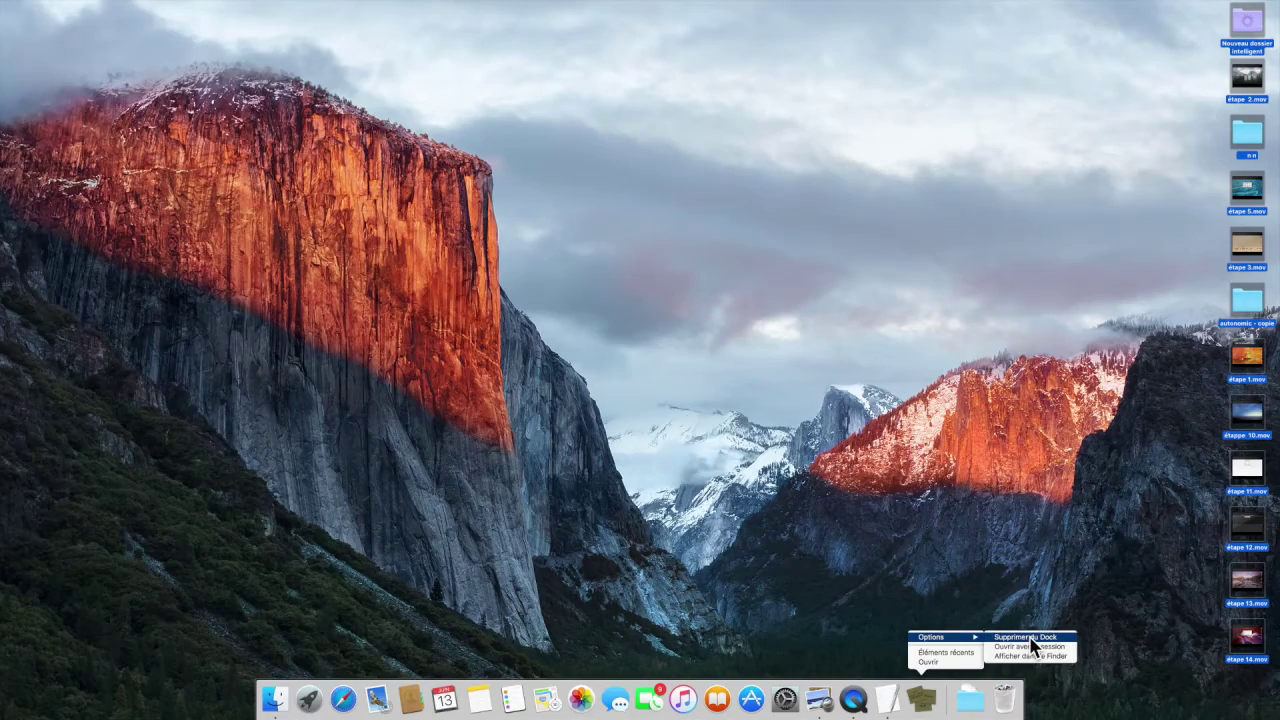
left_click(1033, 645)
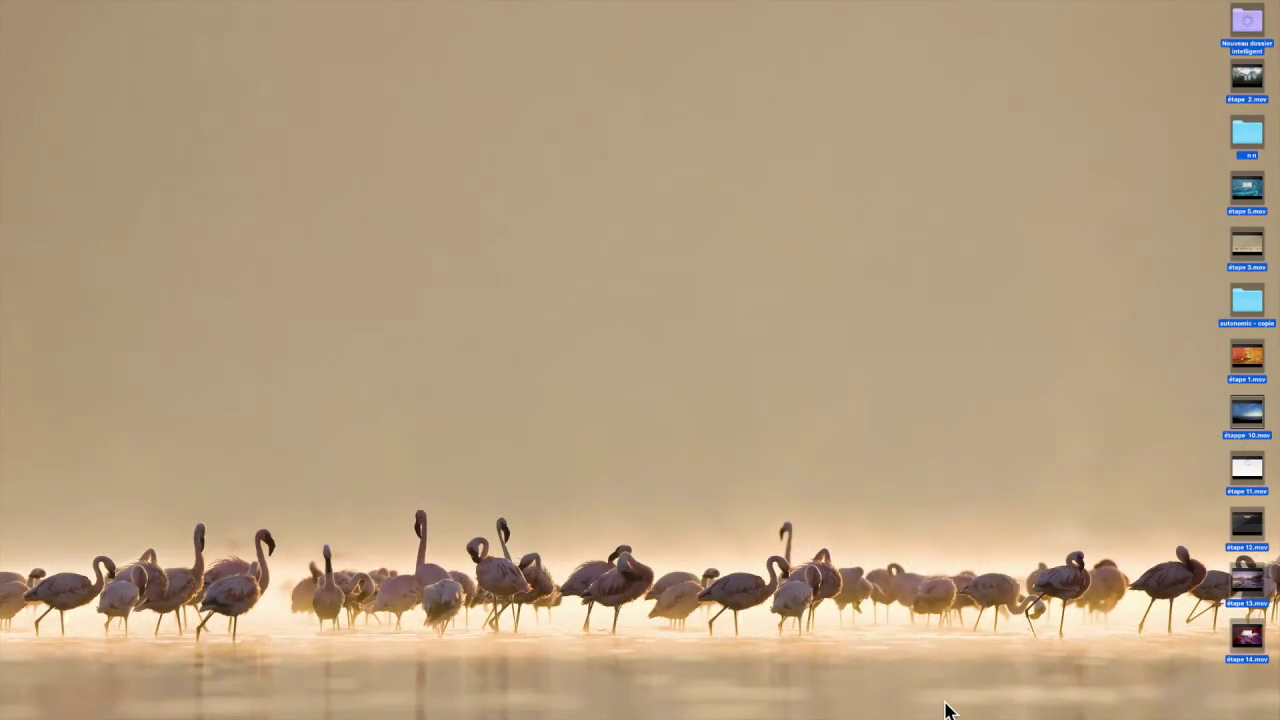
Open the Utilities folder and jump by initial letter to Terminal, Informations système and Éditeur de script
key("super+n")
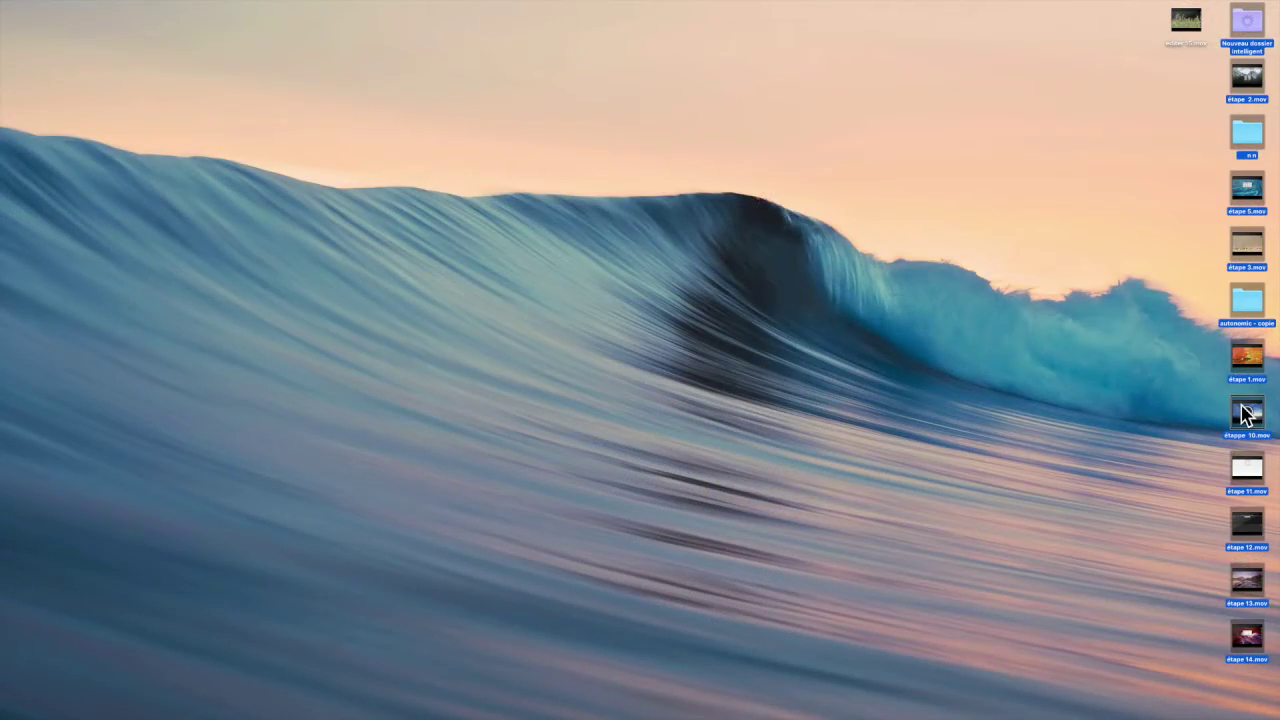
key("super+shift+u")
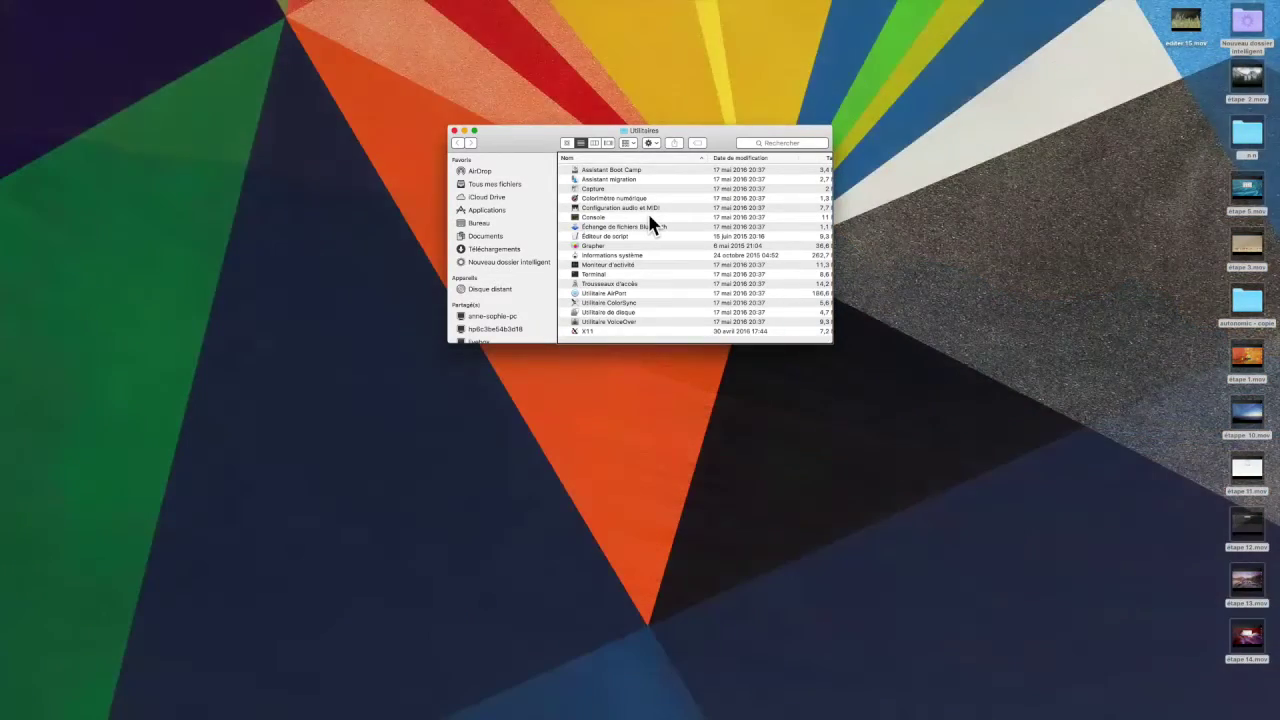
key("t")
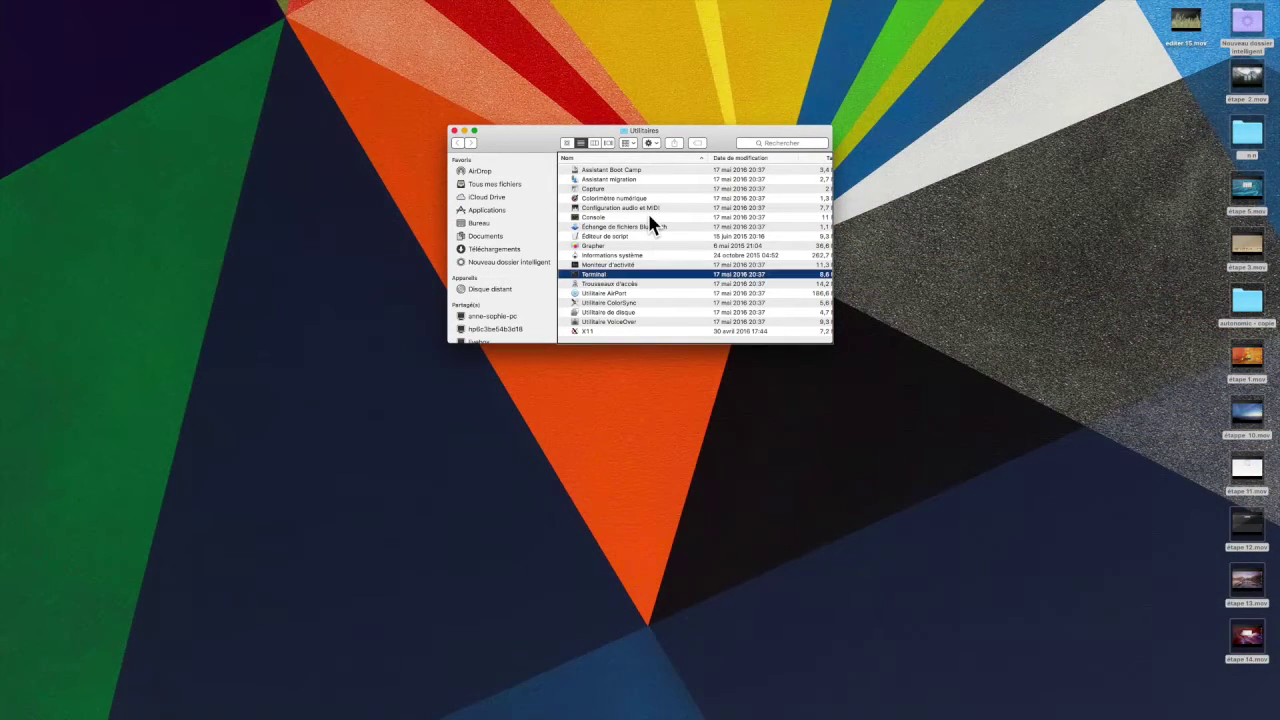
key("i")
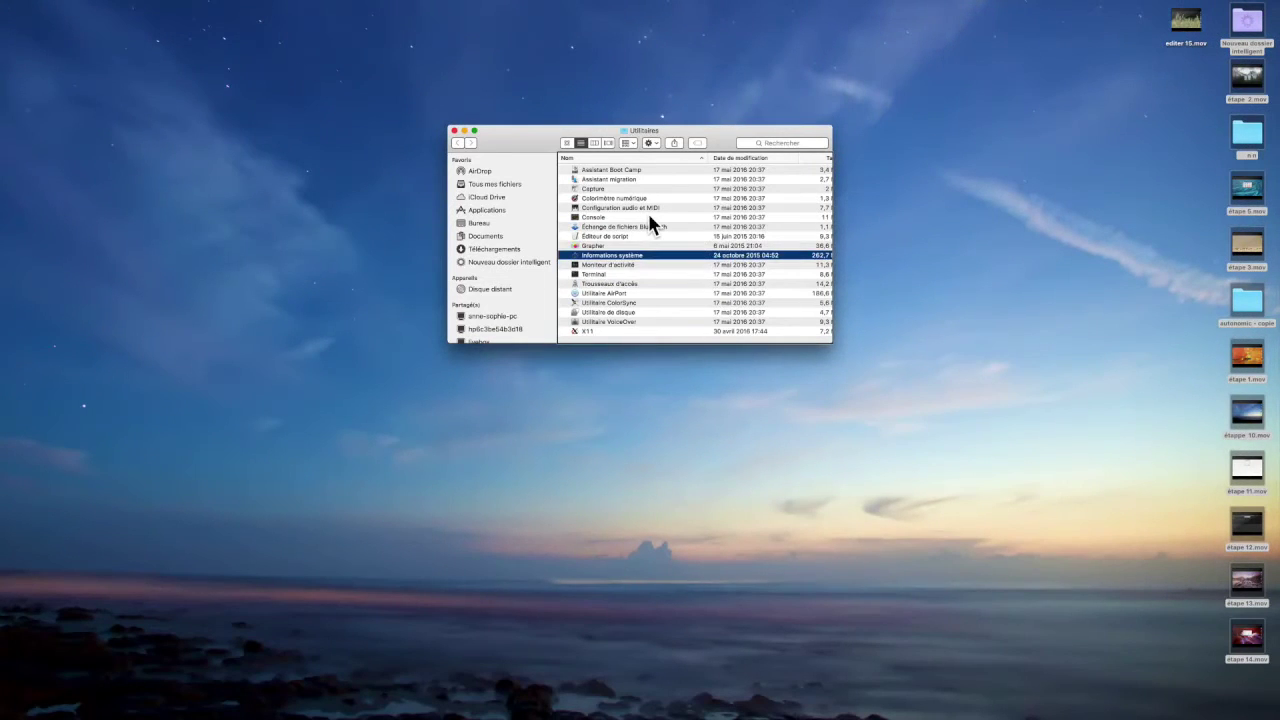
key("g")
key("Up")
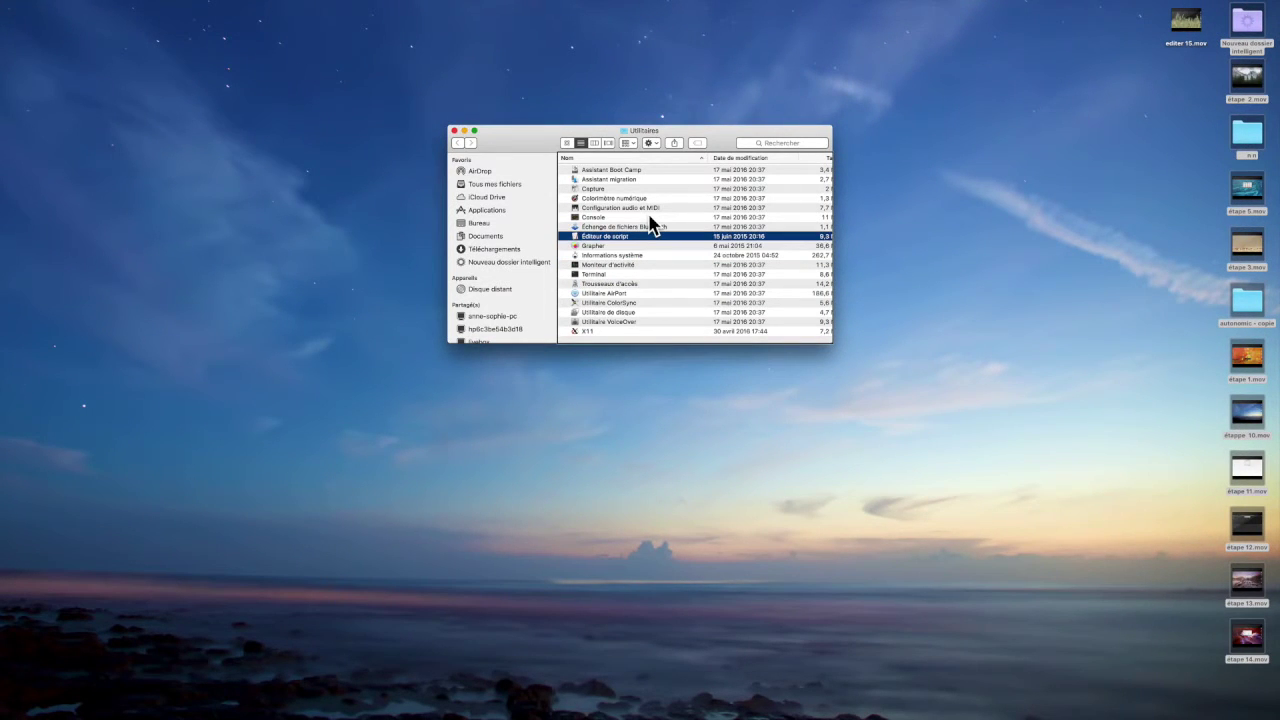
Jump back and forth between Assistant Boot Camp and X11 in the Utilities list, and close the window
key("a")
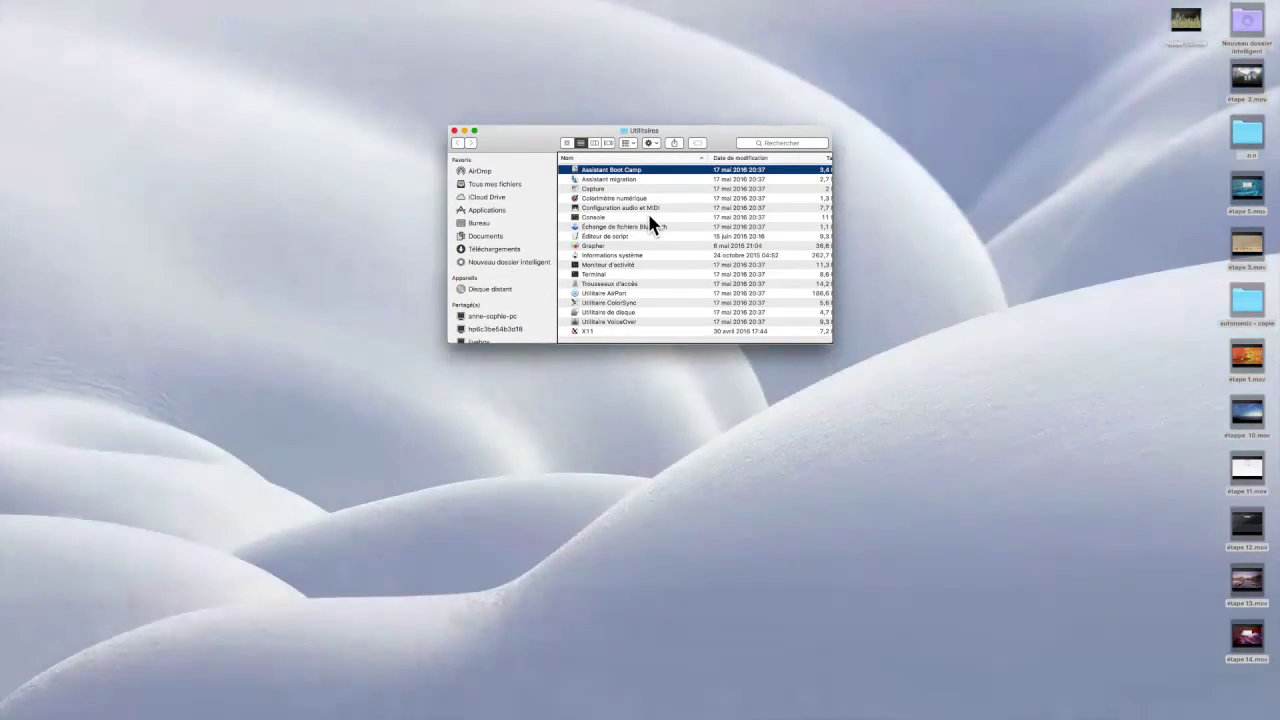
key("x")
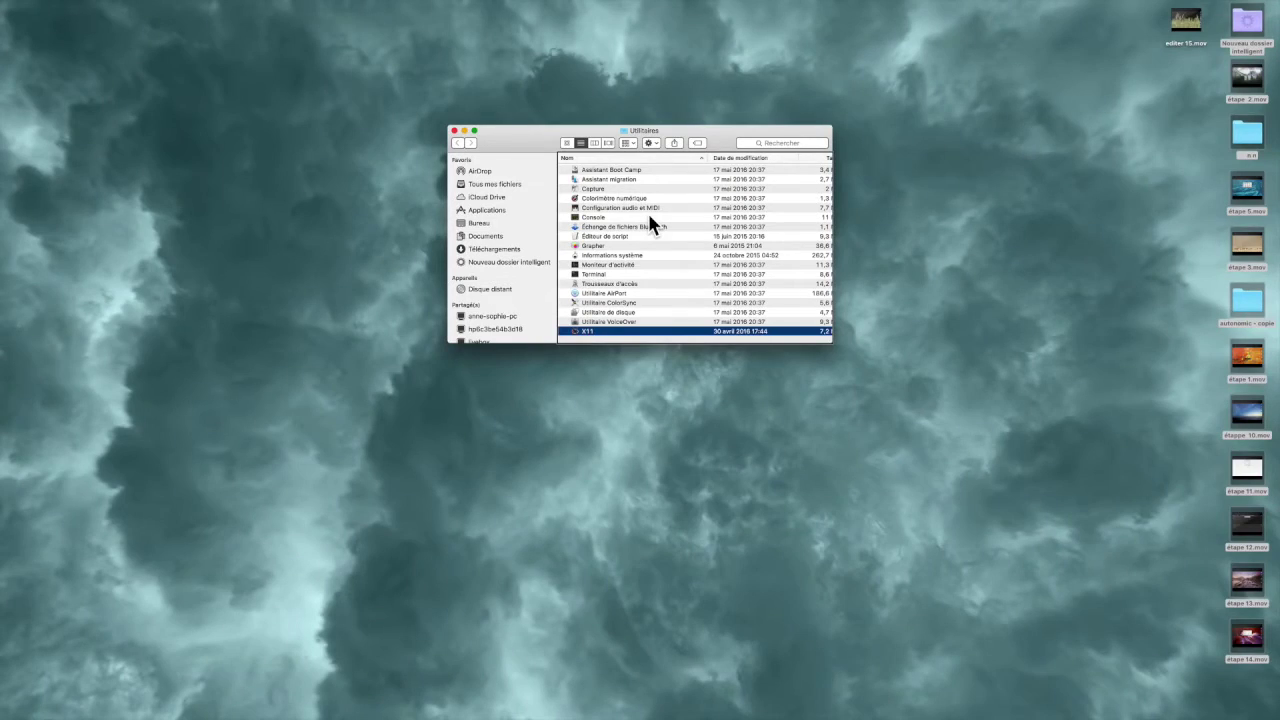
key("a")
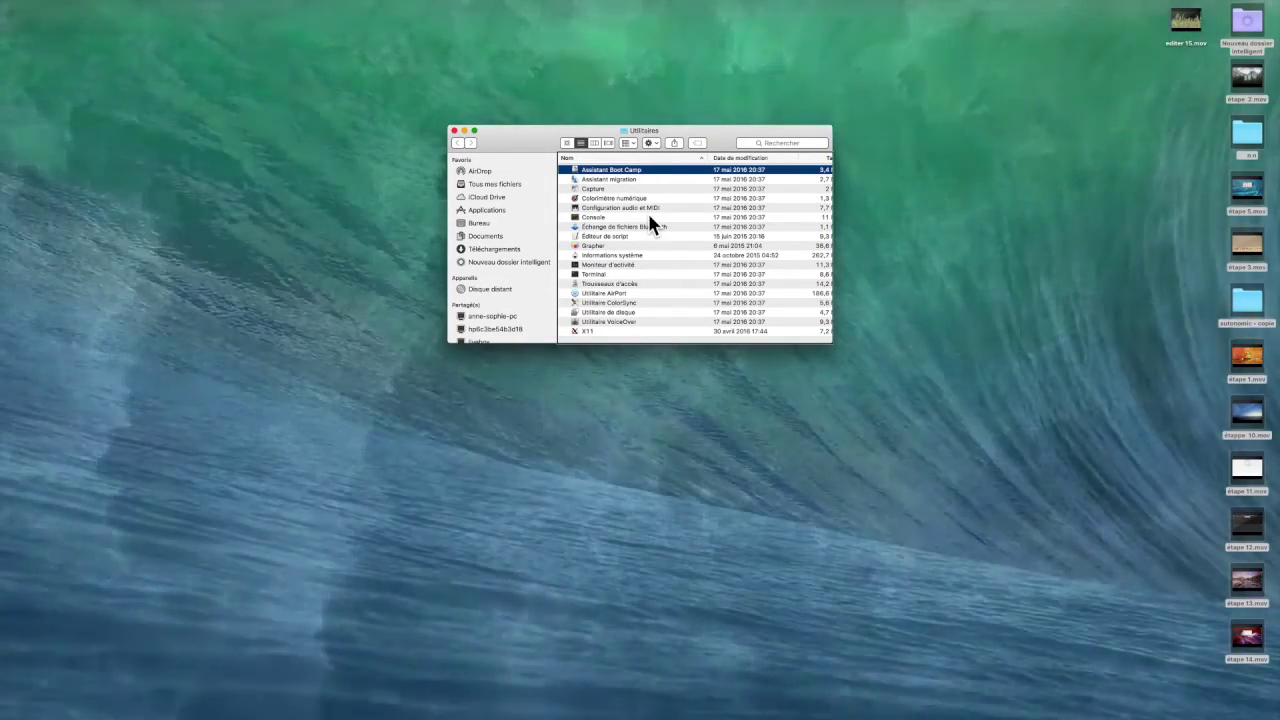
key("x")
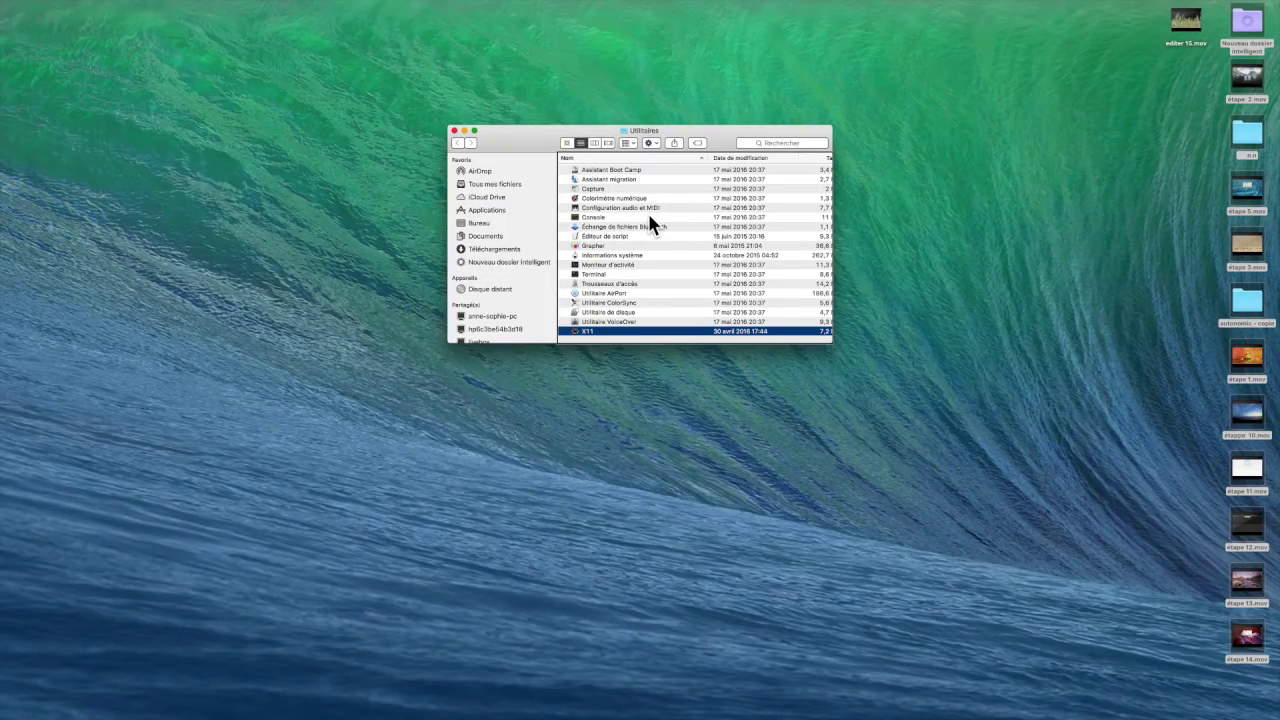
key("super+w")
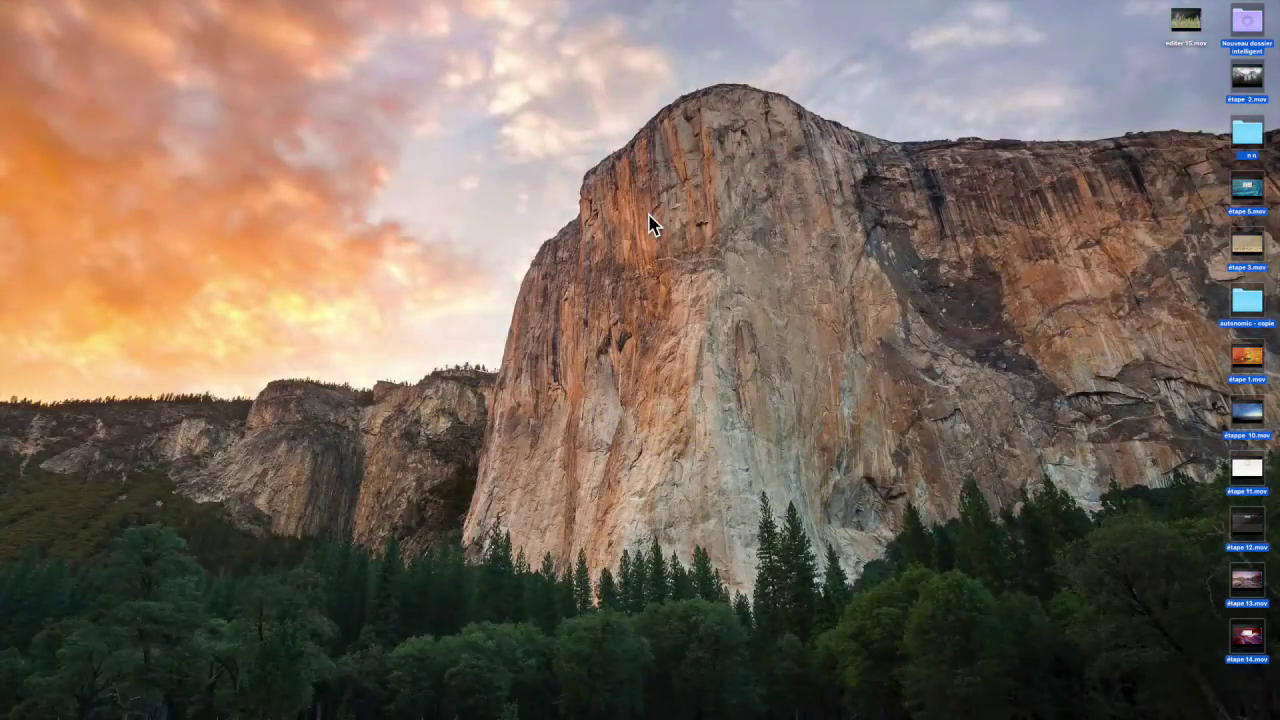
Switch to TextEdit, bring up the list of window spots, and go to the text document's content
key("super+Tab")
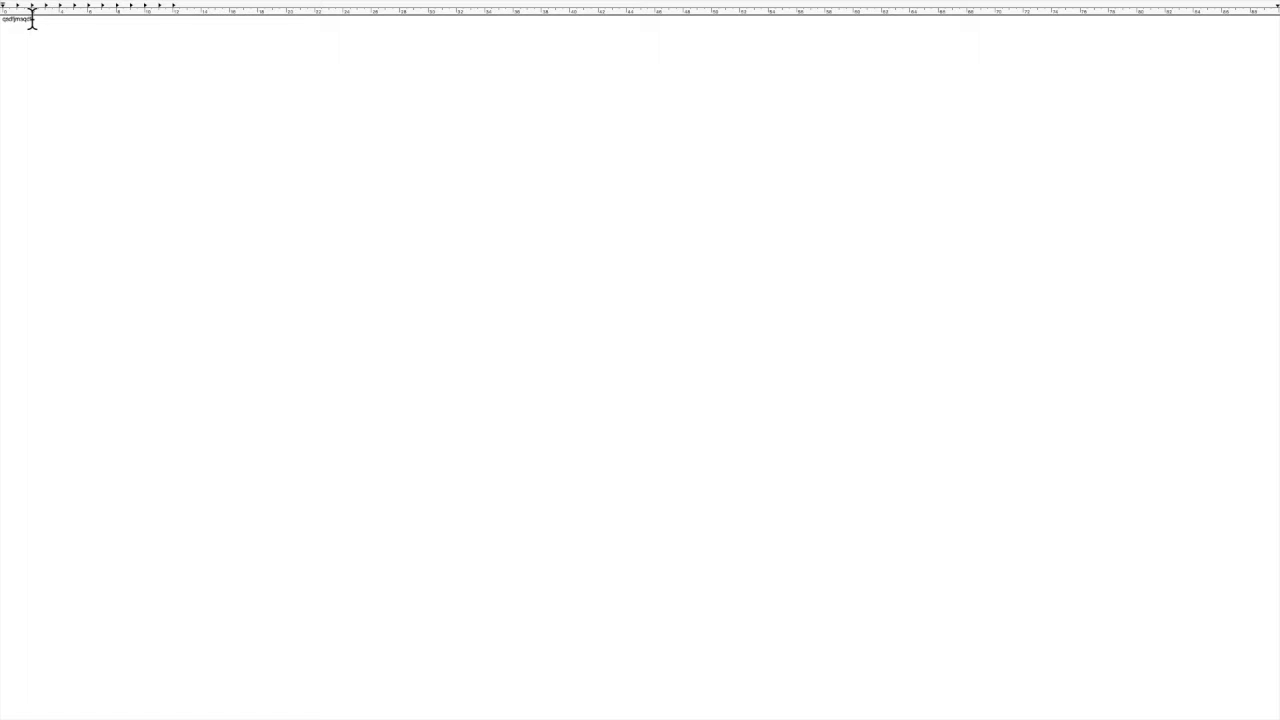
key("ctrl+alt+bracketright")
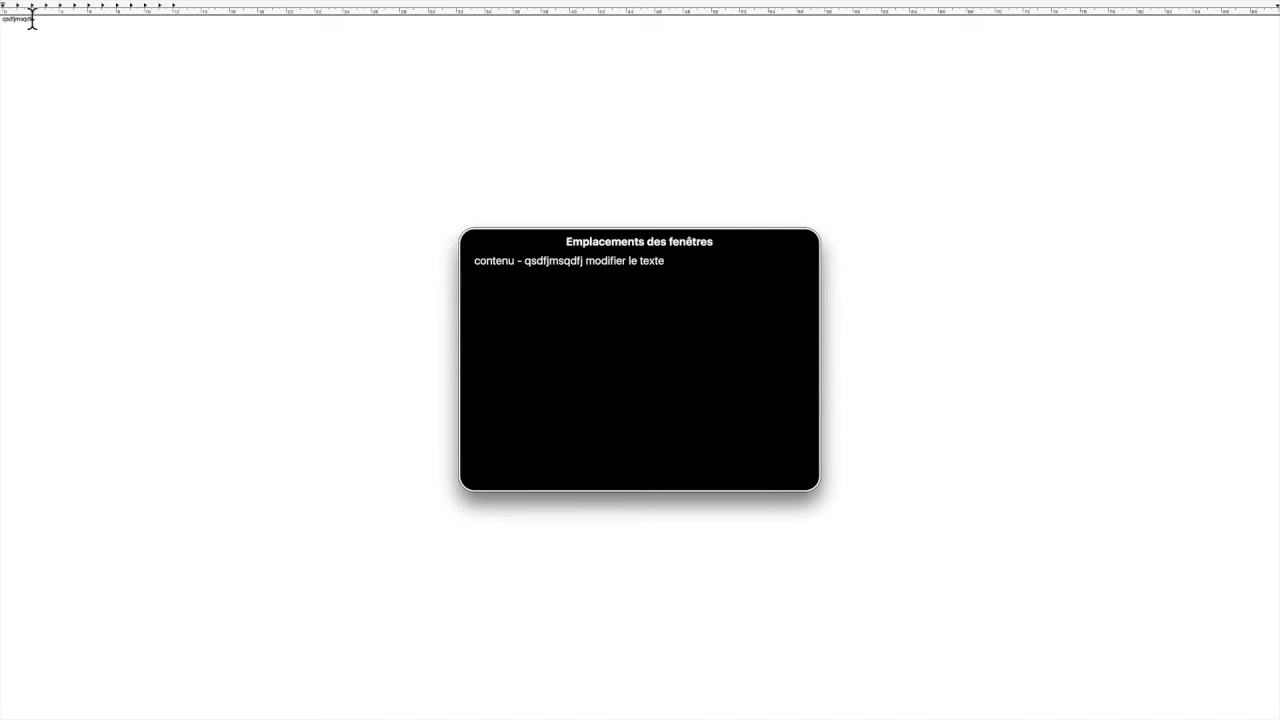
key("Down")
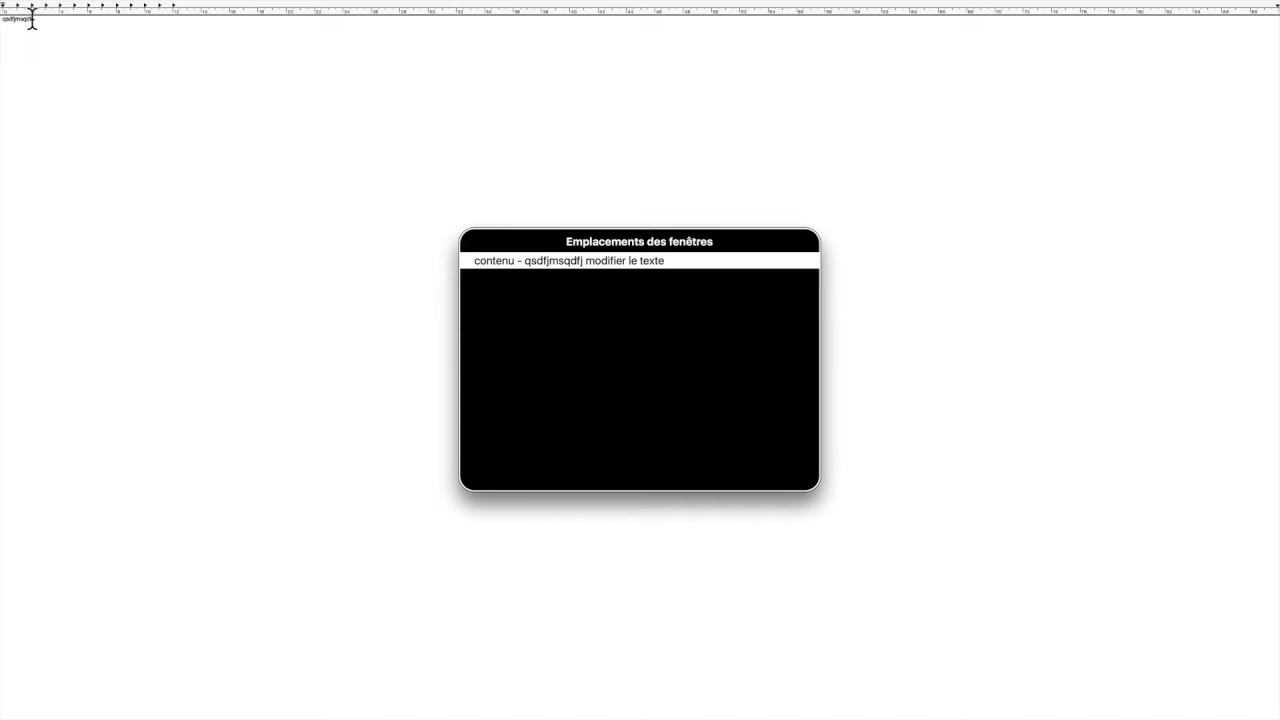
key("Return")
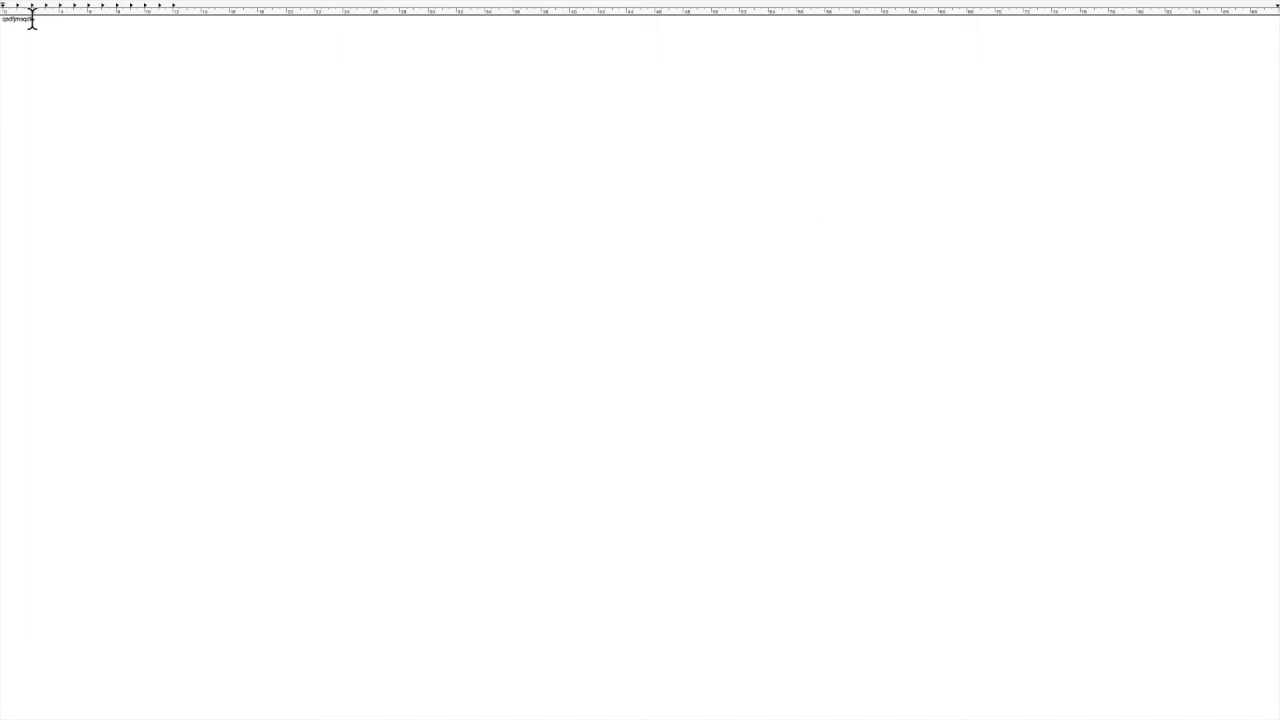
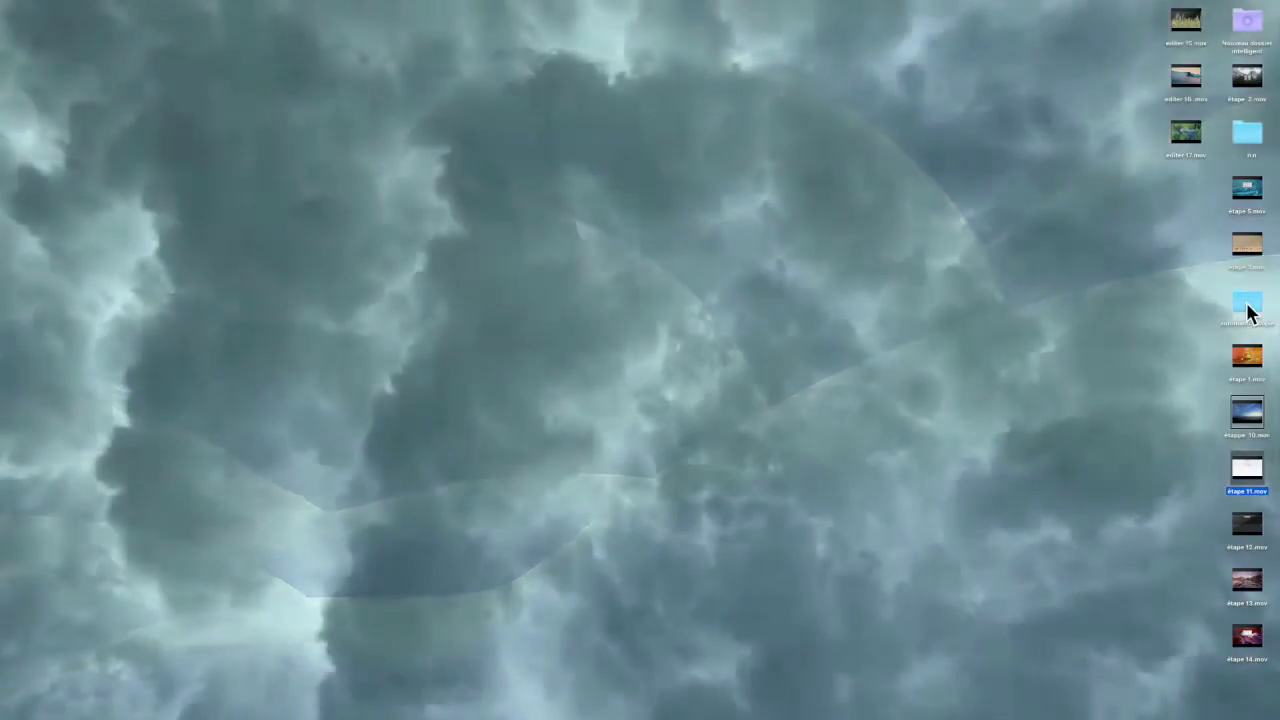
Preview the étape 11.mov video and the autonomic - copie folder without opening them, closing each preview
key("space")
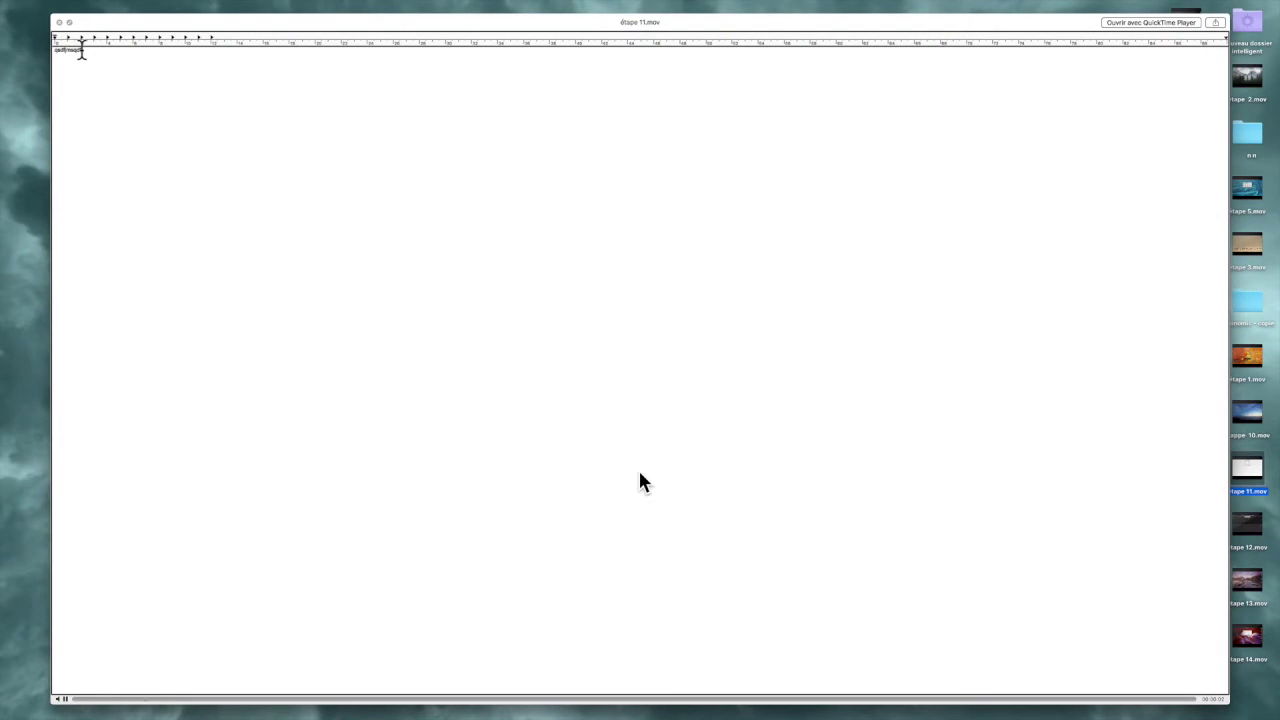
key("space")
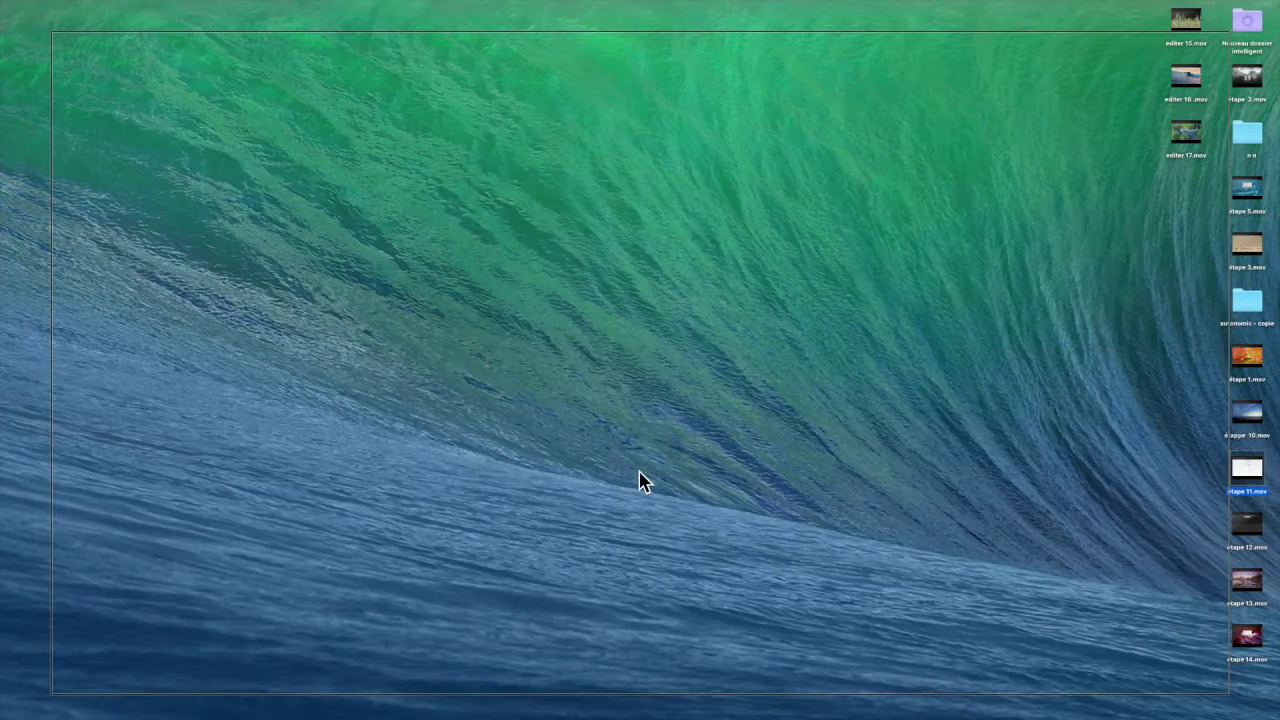
mouse_move(1247, 480)
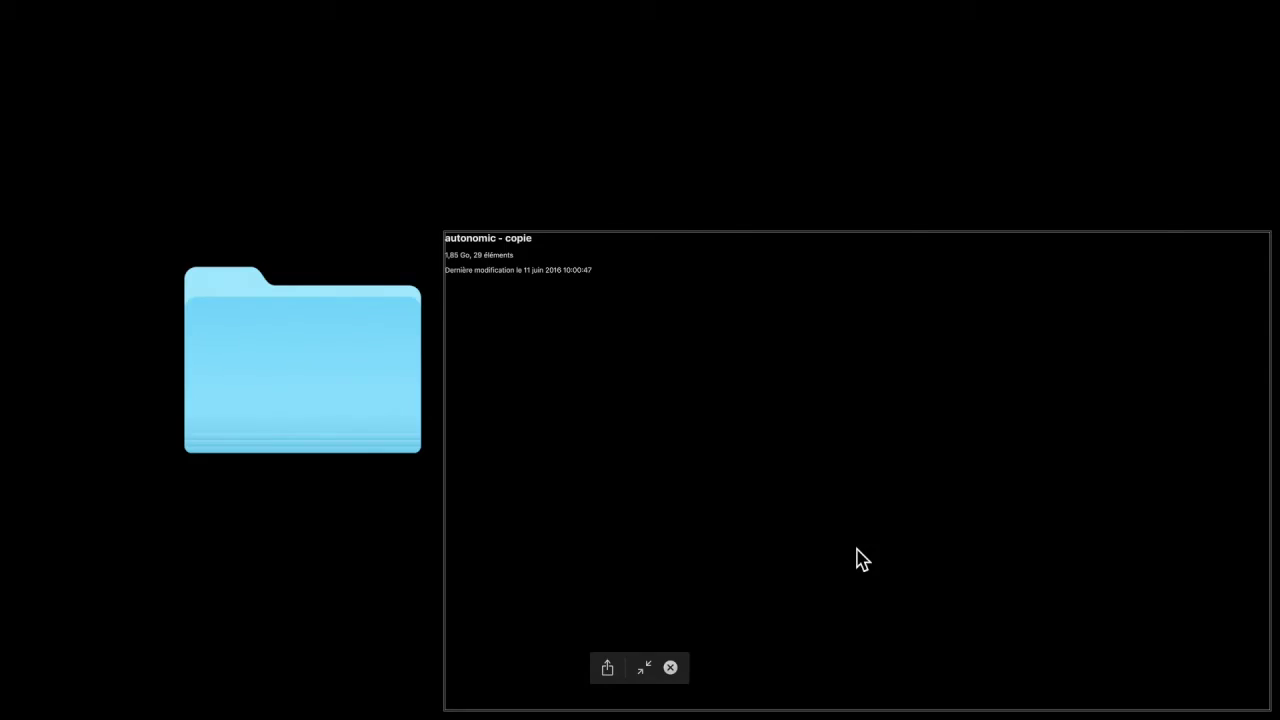
key("space")
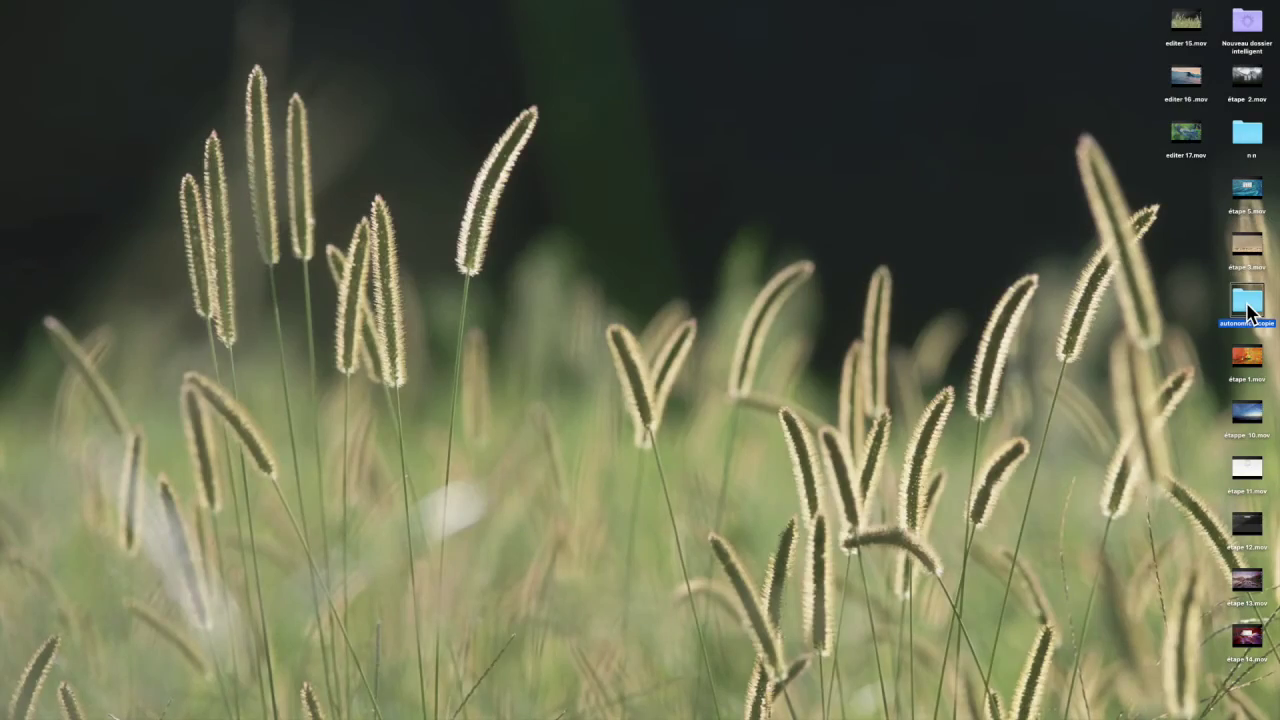
Move the desktop video étape 2.mov to the trash, and undo the deletion
left_click(1247, 25)
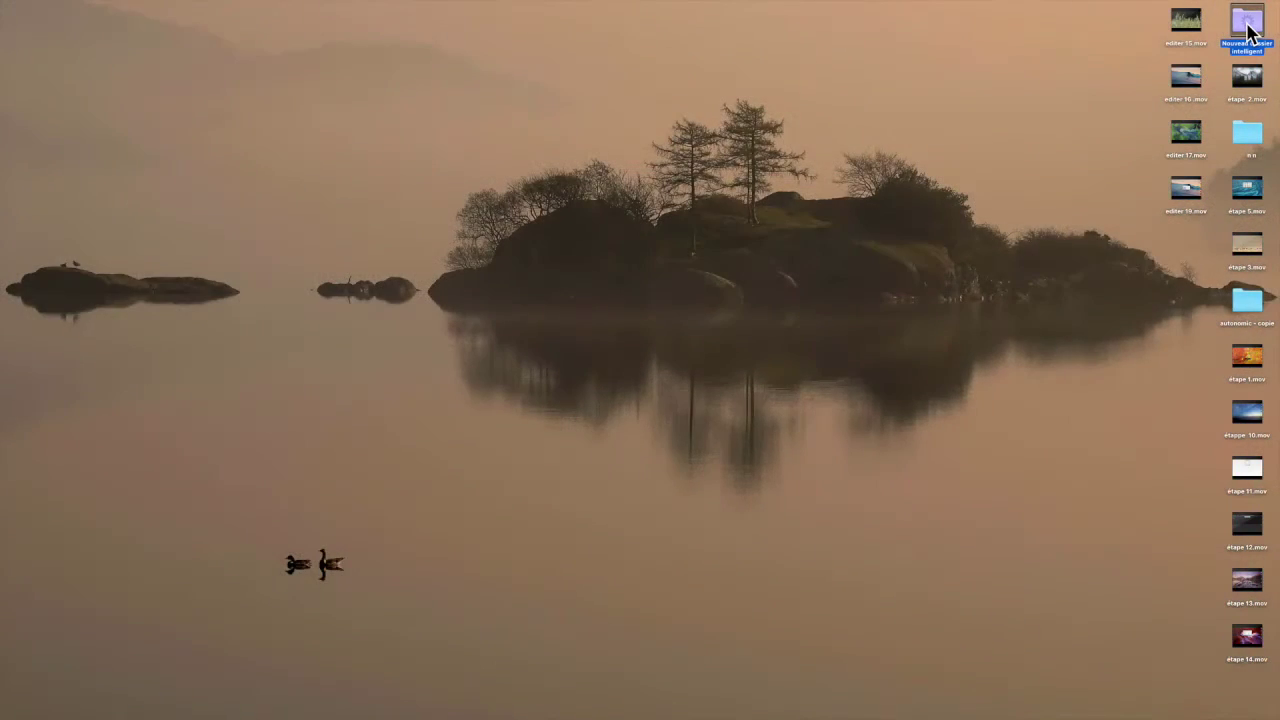
left_click(1247, 80)
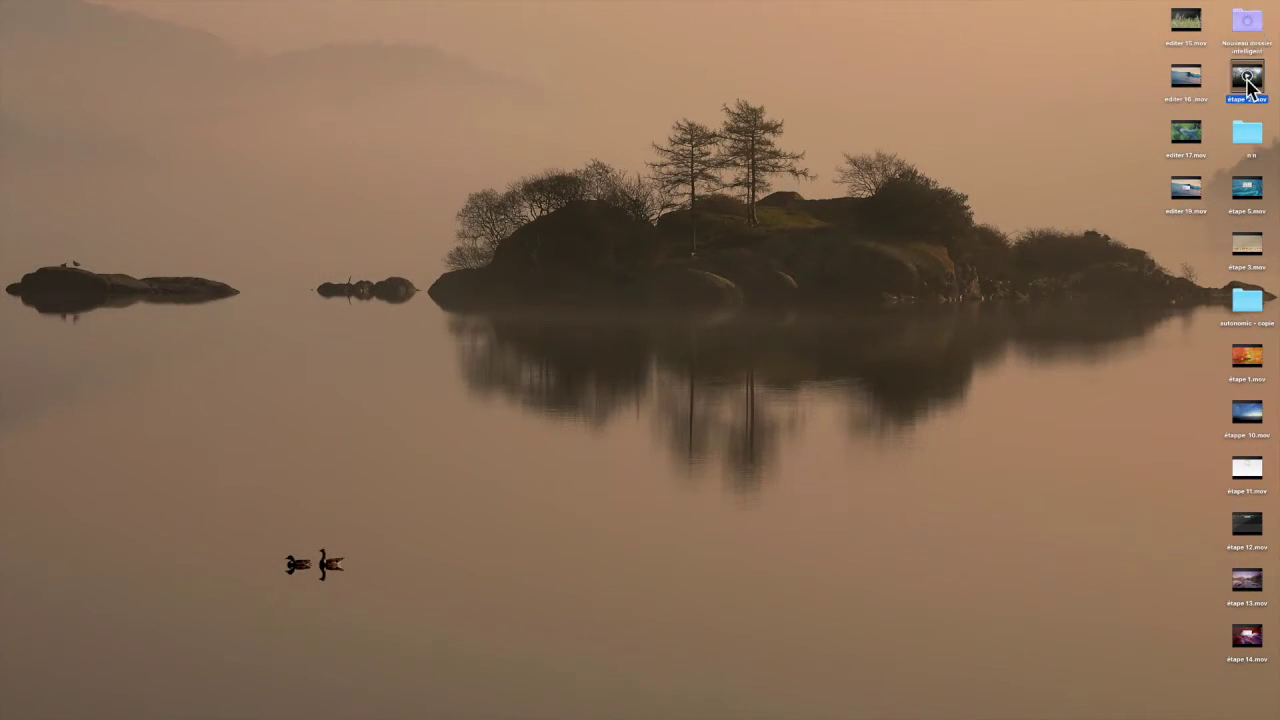
key("super+BackSpace")
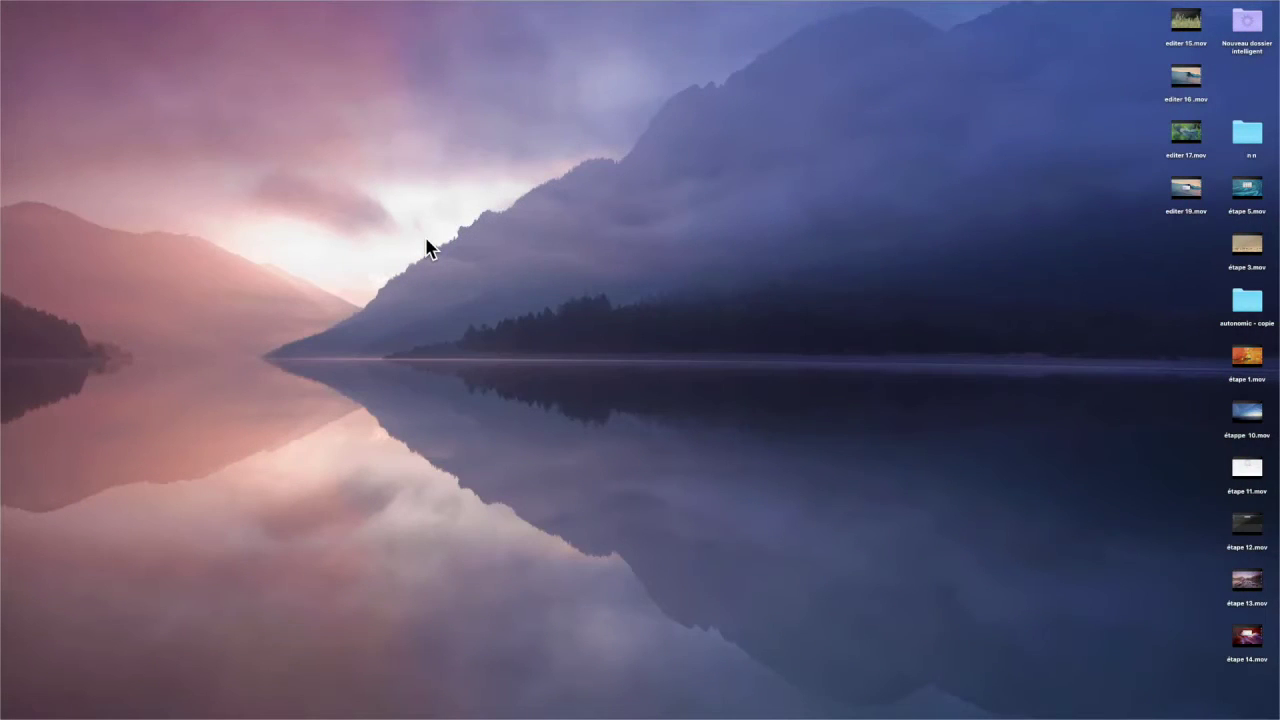
key("super+z")
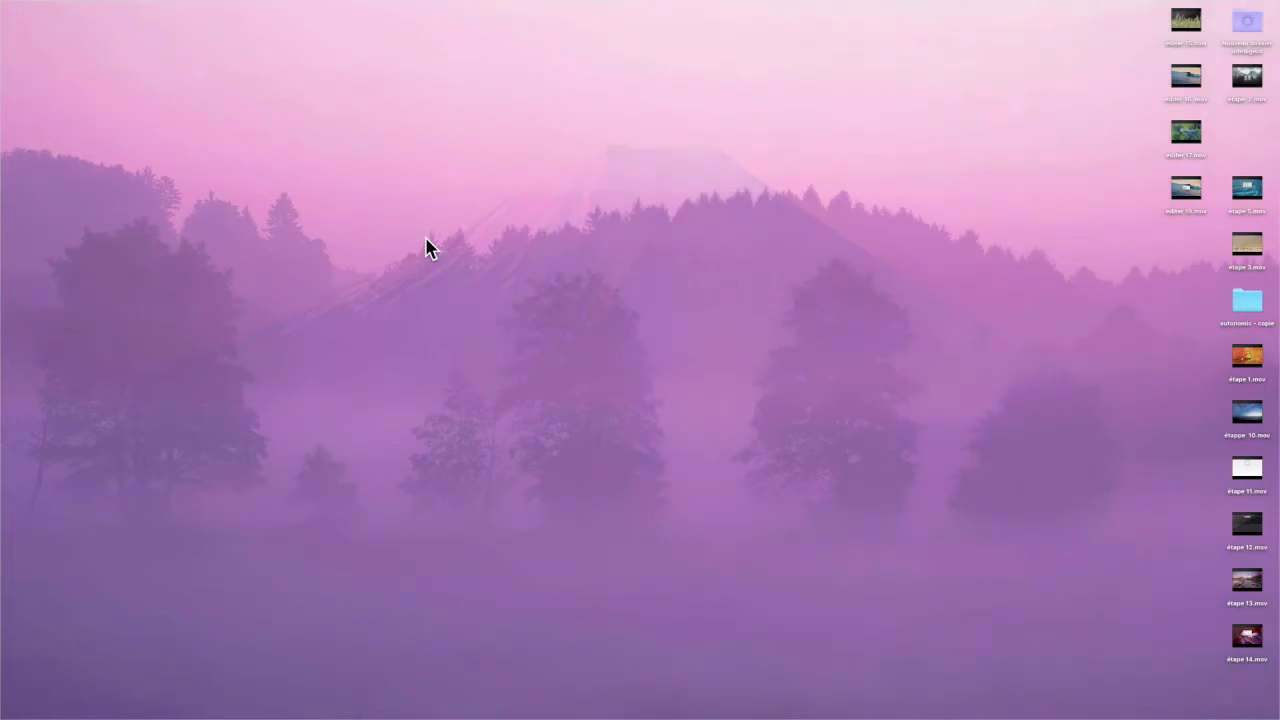
Create a new folder on the desktop
left_click(426, 248)
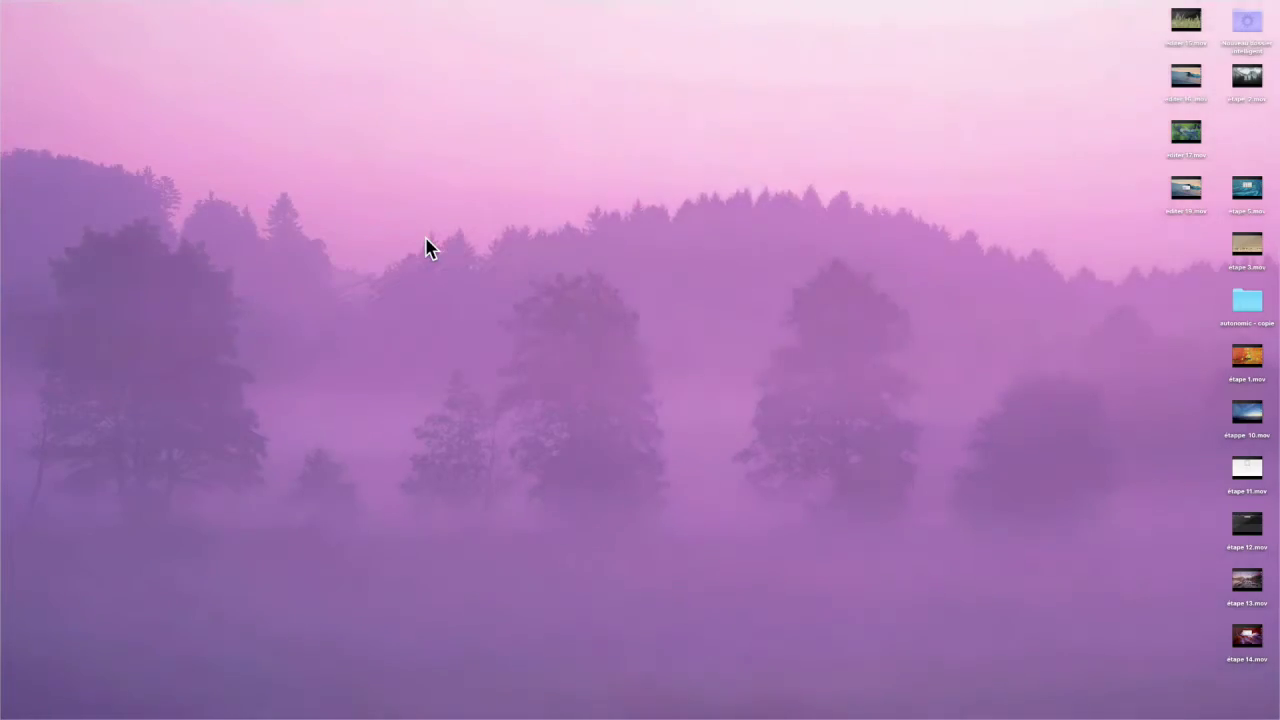
key("super+shift+n")
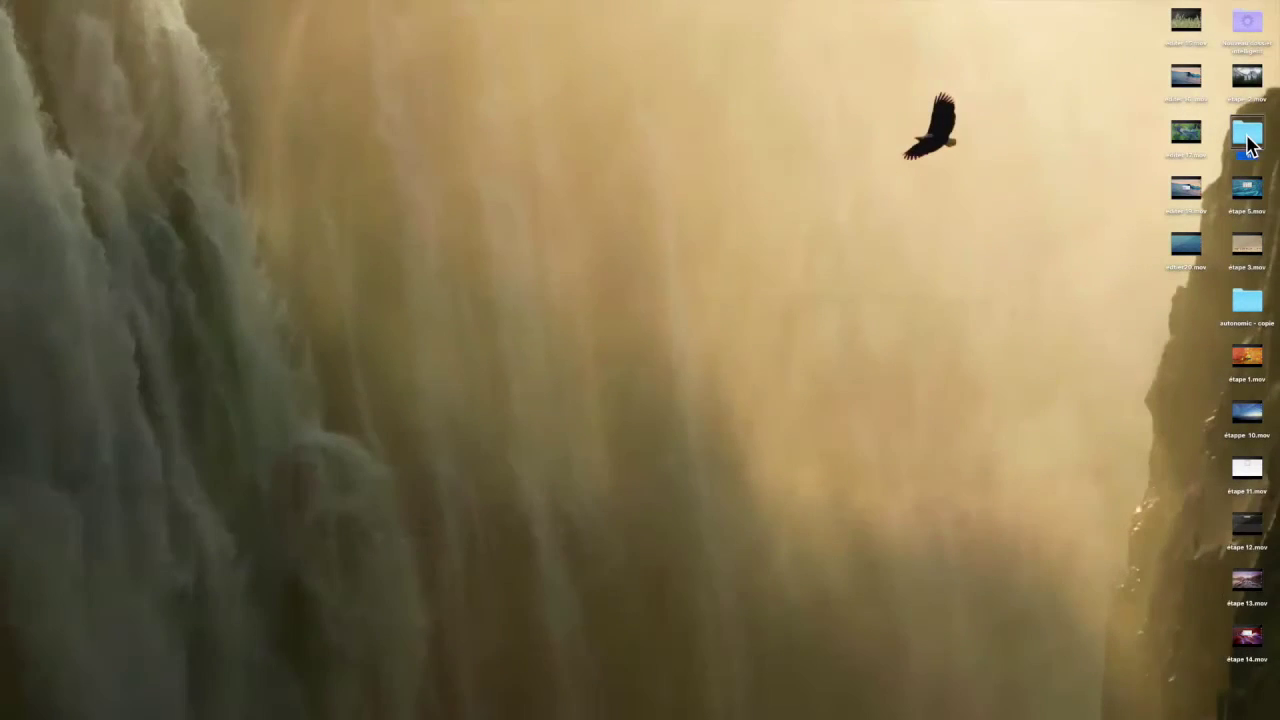
Cycle through the open applications in the application switcher, from TextEdit to QuickTime Player and back to Finder
key("super+Tab")
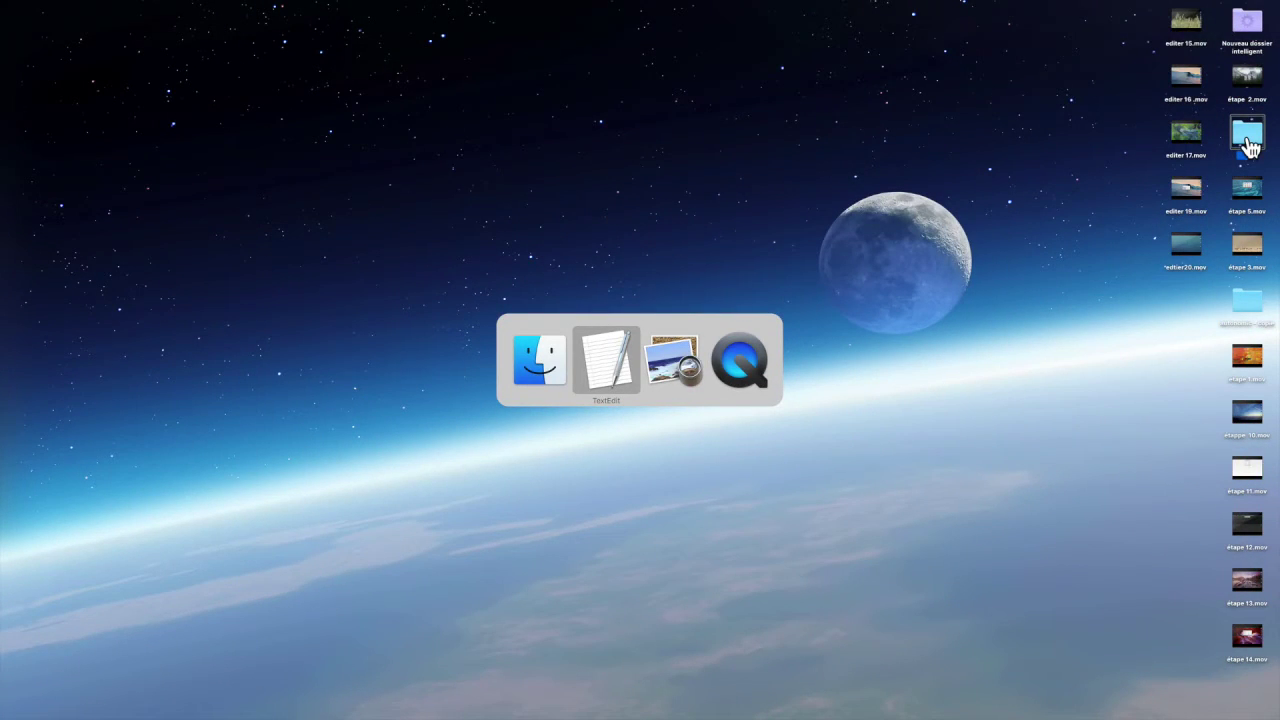
key("super+Tab")
key("super+Tab")
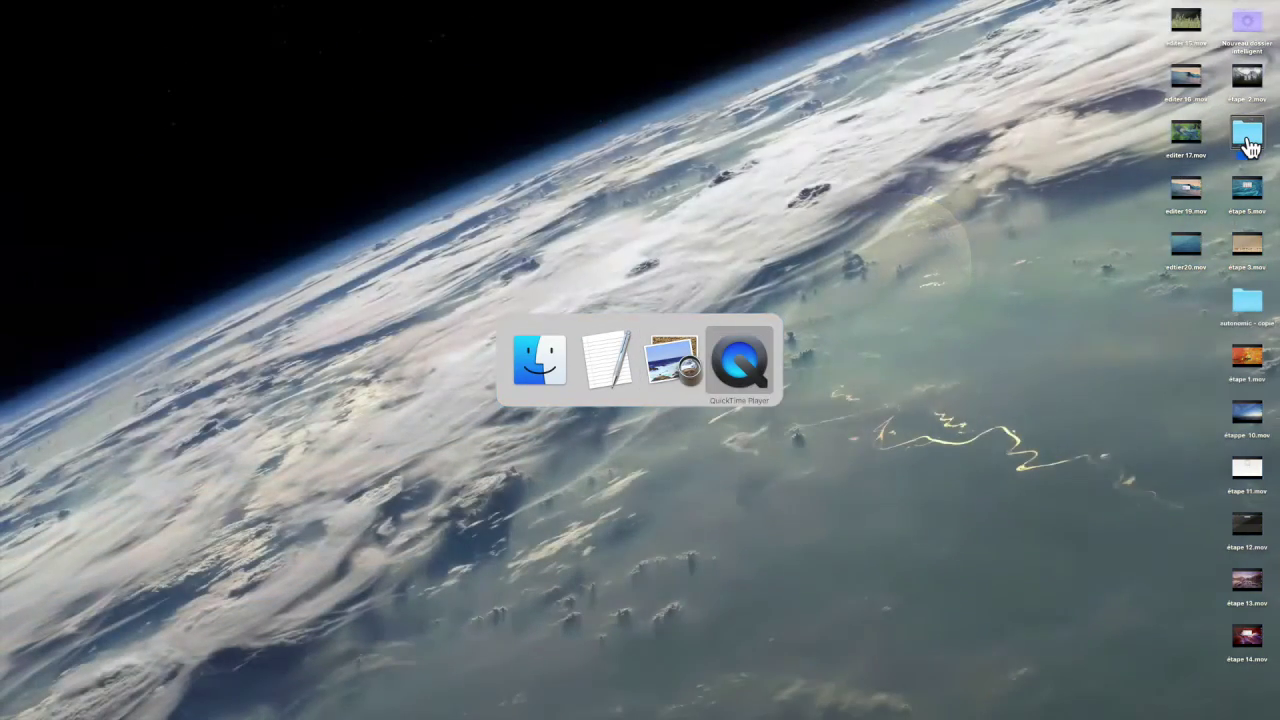
key("super+Tab")
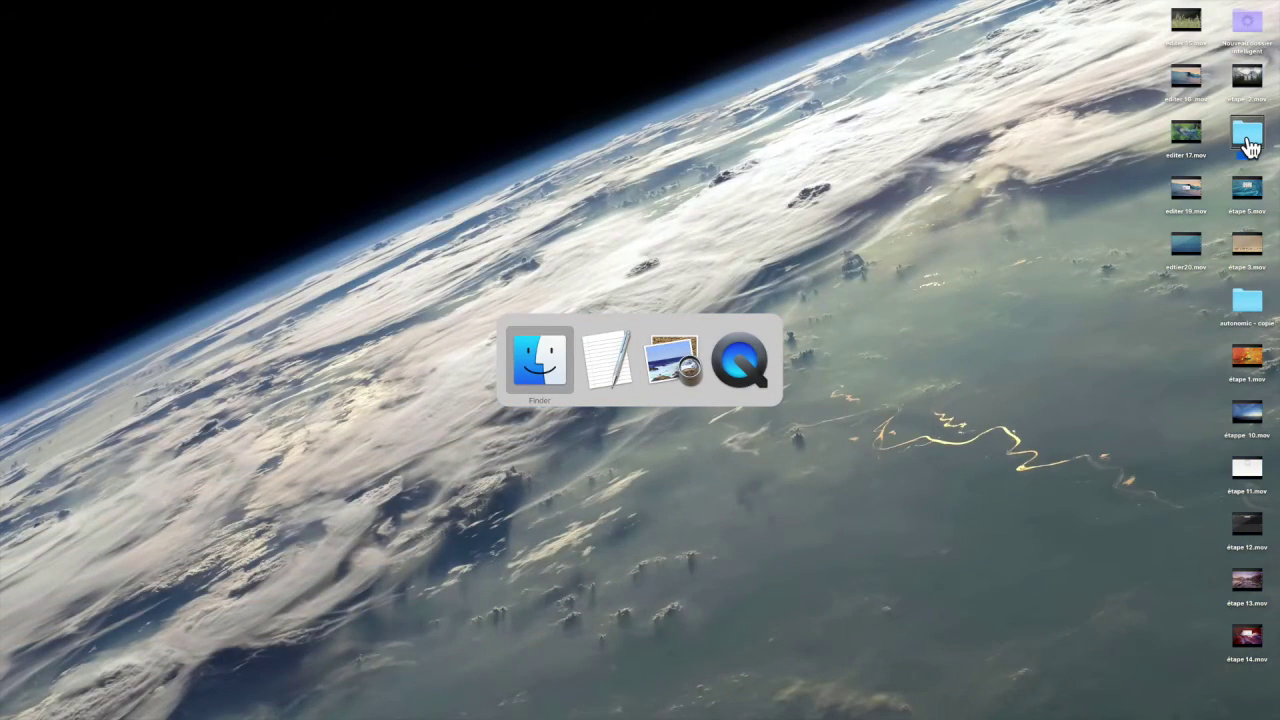
Run through the open applications in the switcher again, passing Aperçu and QuickTime Player and returning to Finder
key("super+Tab")
key("super+Tab")
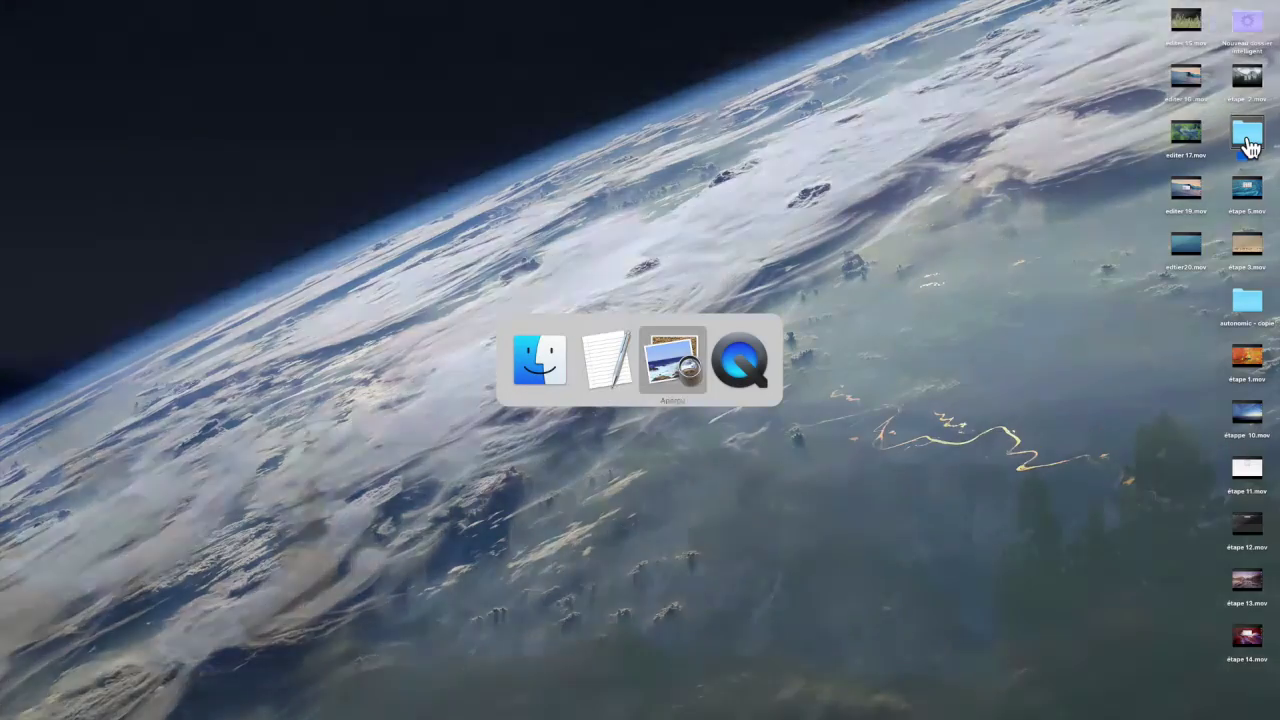
key("super+Tab")
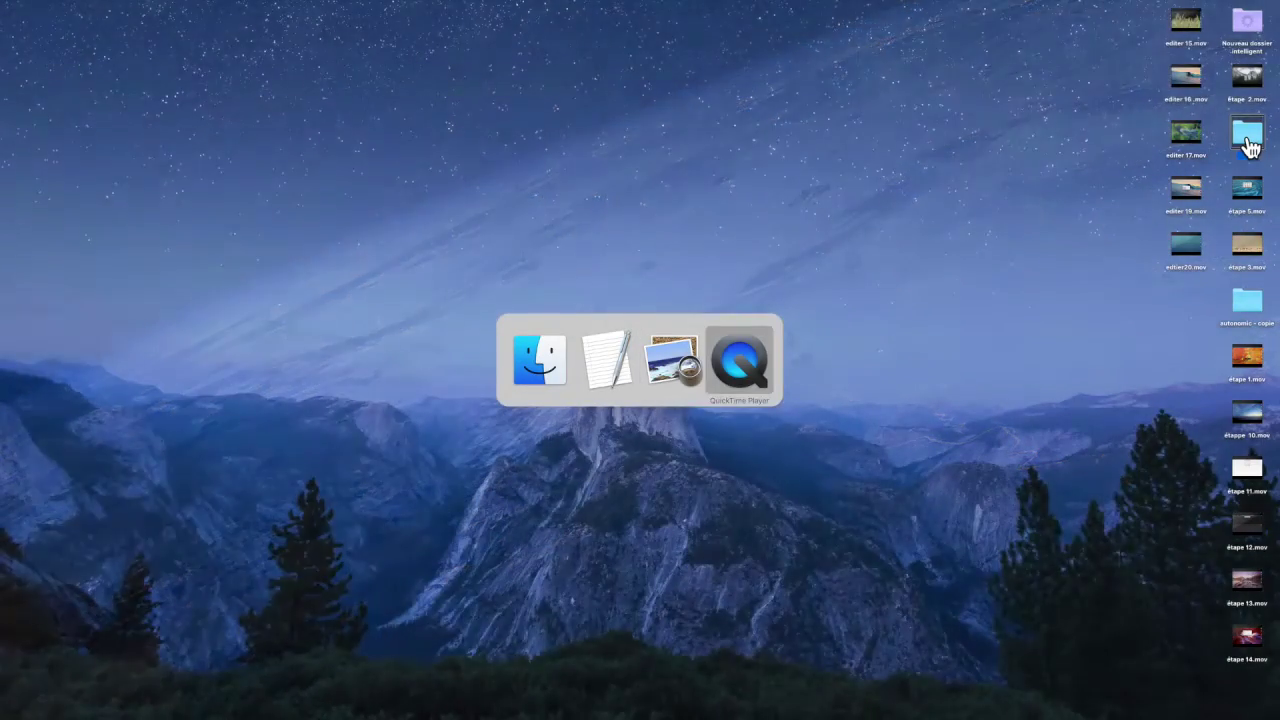
key("super+Tab")
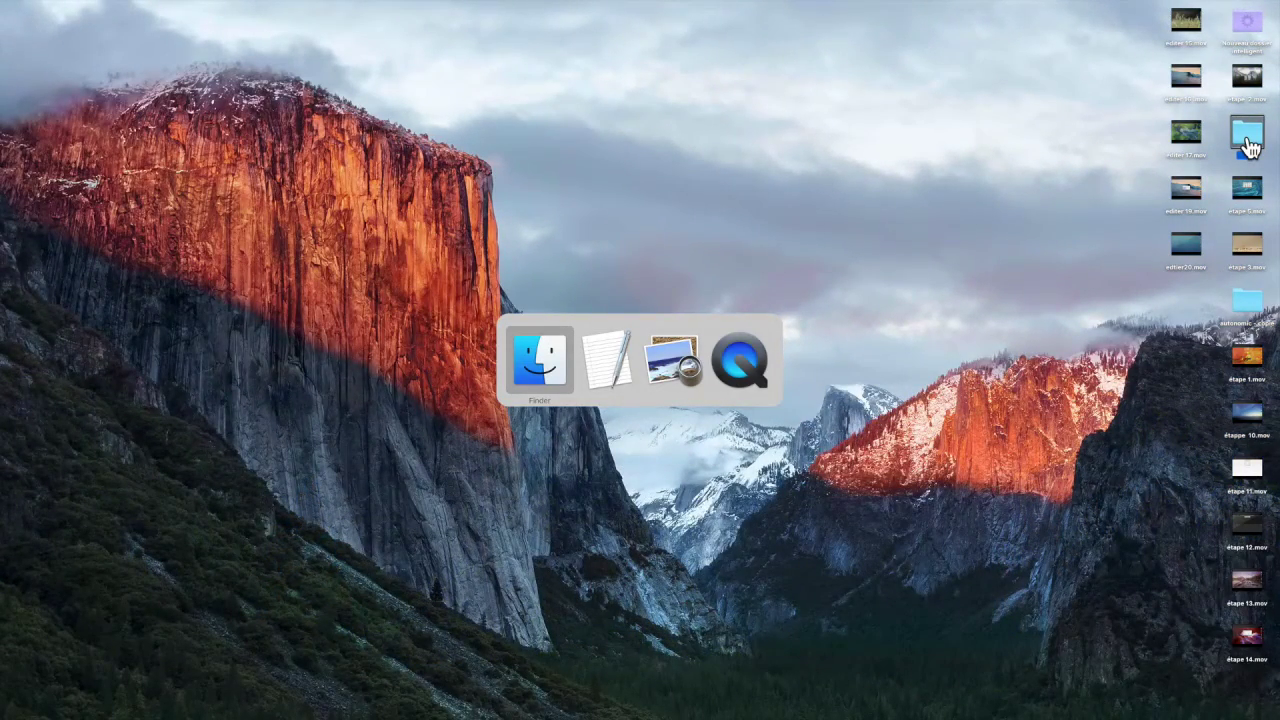
Switch to TextEdit and quit it, discarding the unsaved document Sans titre 6
key("super+Tab")
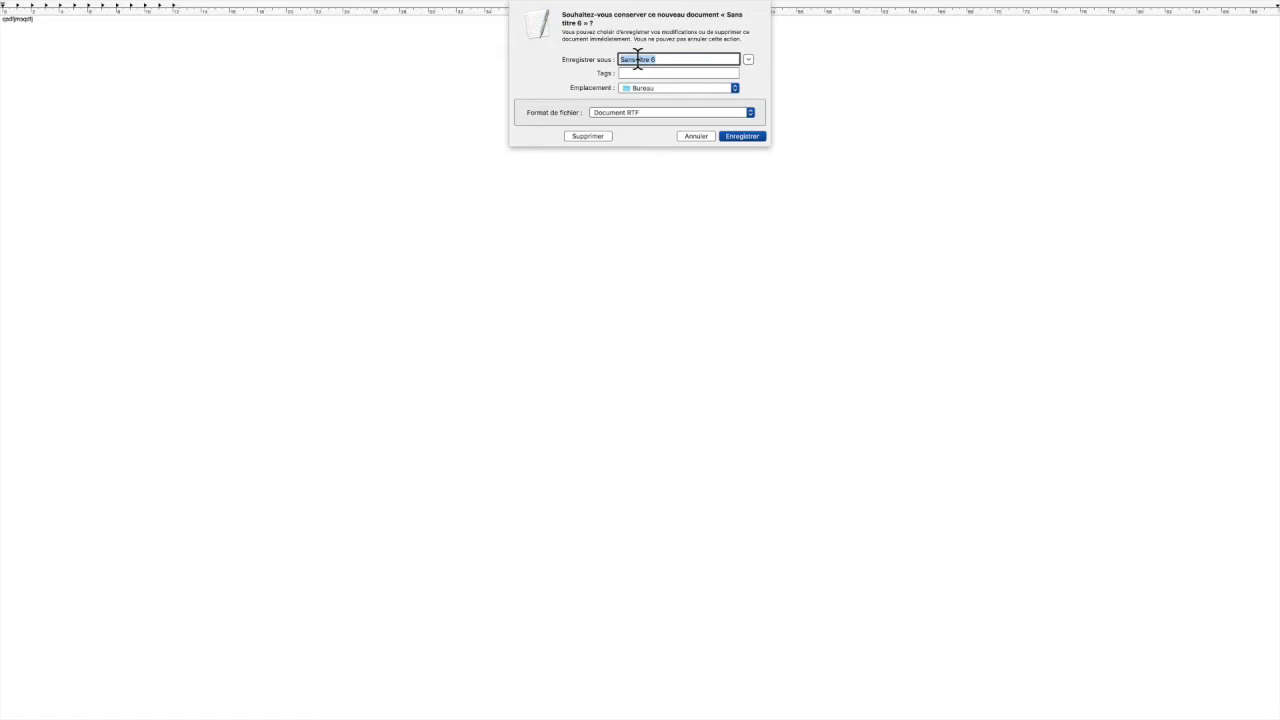
left_click(677, 74)
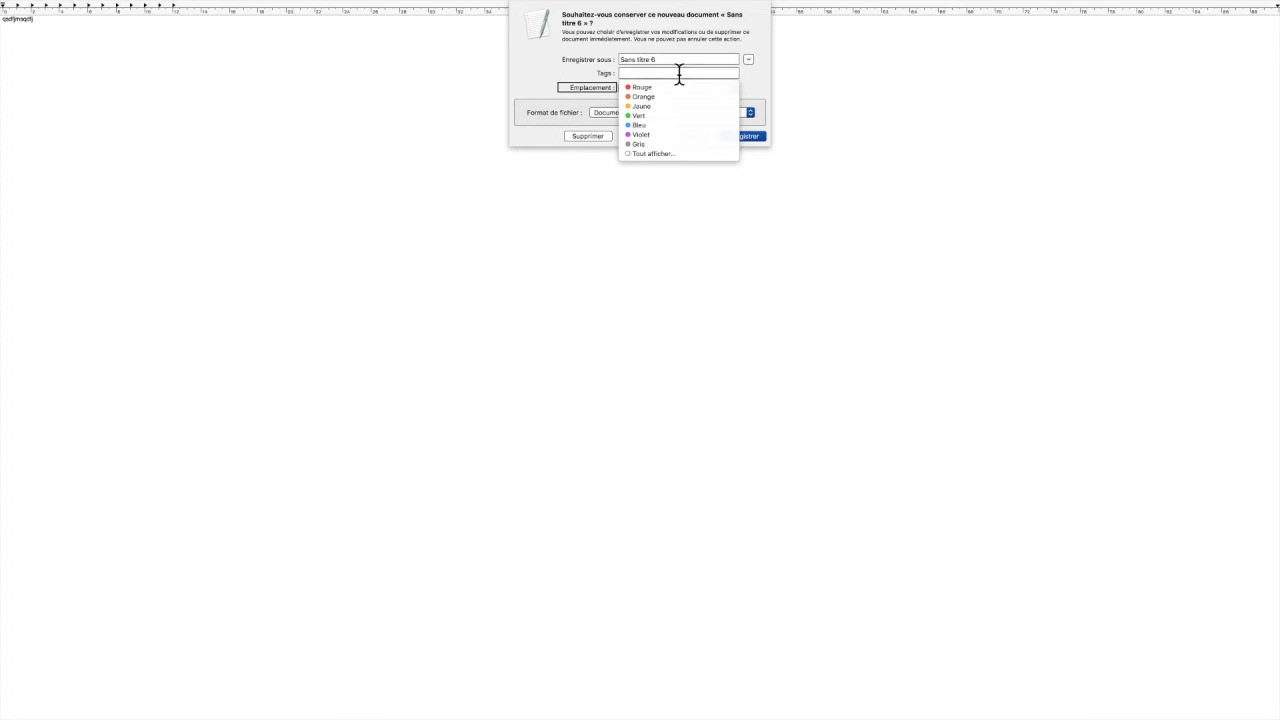
key("Tab")
key("Tab")
key("Tab")
key("Tab")
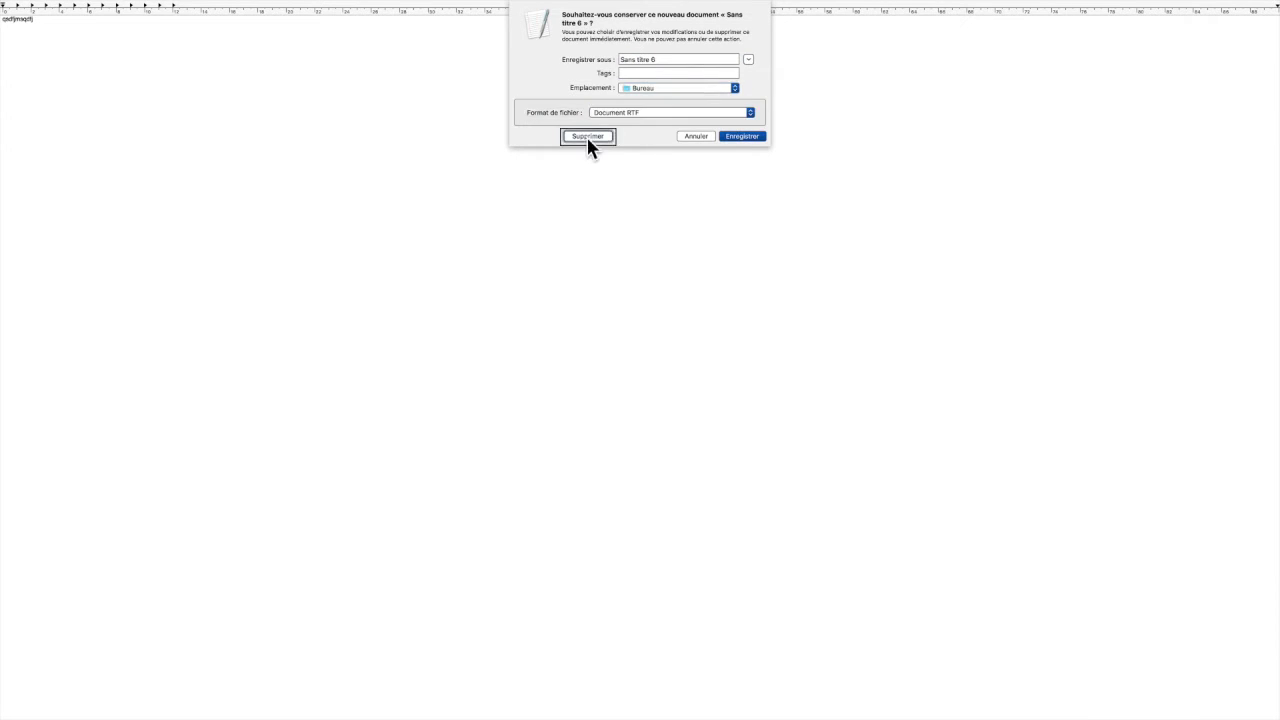
left_click(587, 136)
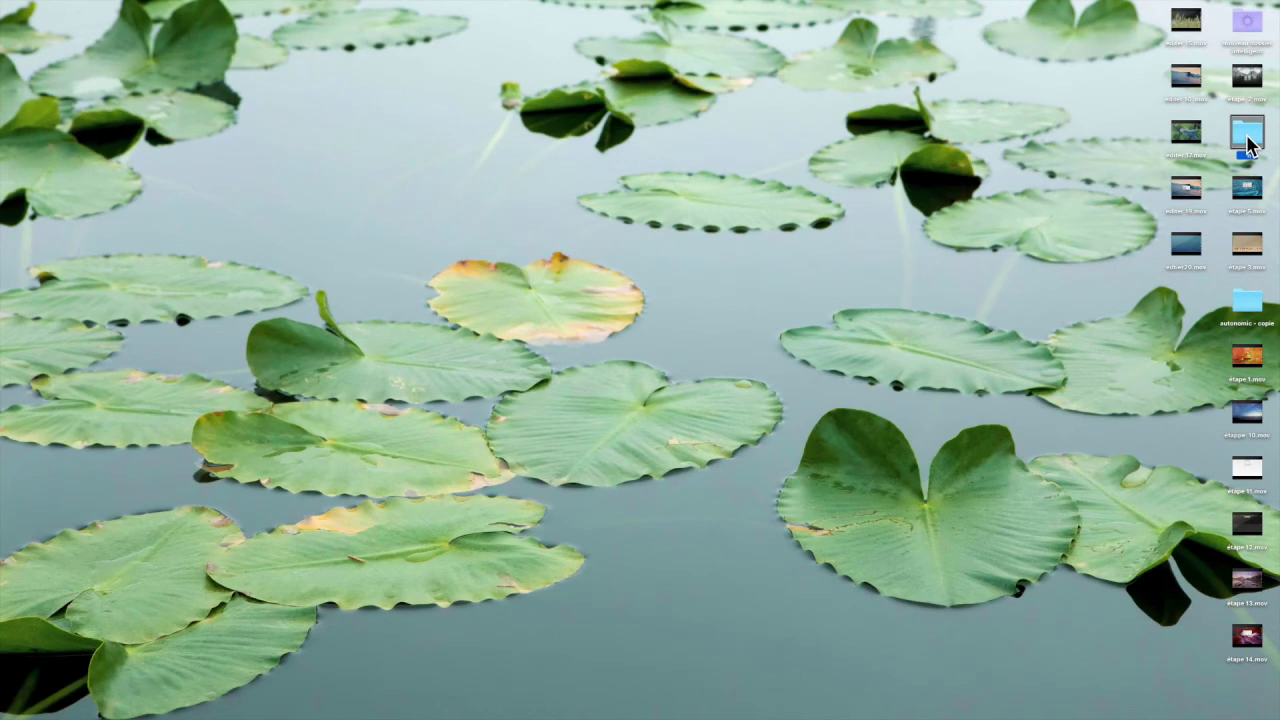
Quit Aperçu and QuickTime Player directly from the application switcher, leaving only Finder open
key("super+Tab")
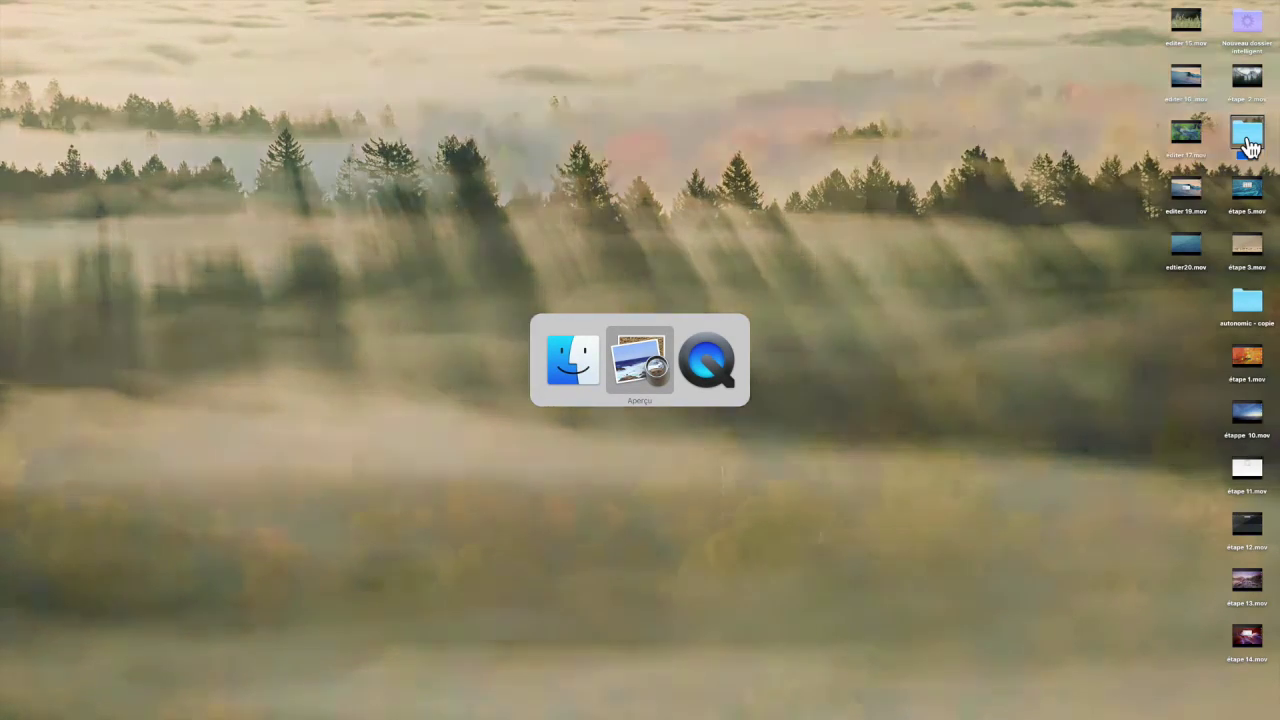
key("super+q")
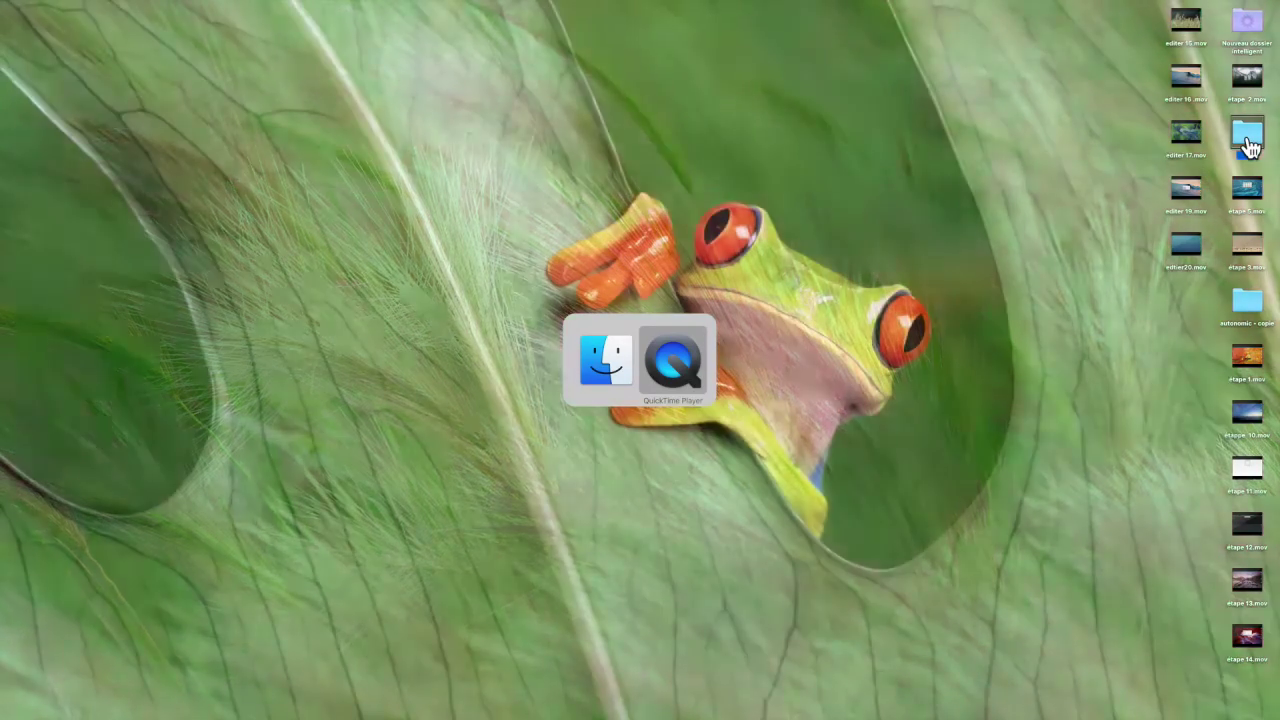
key("super+q")
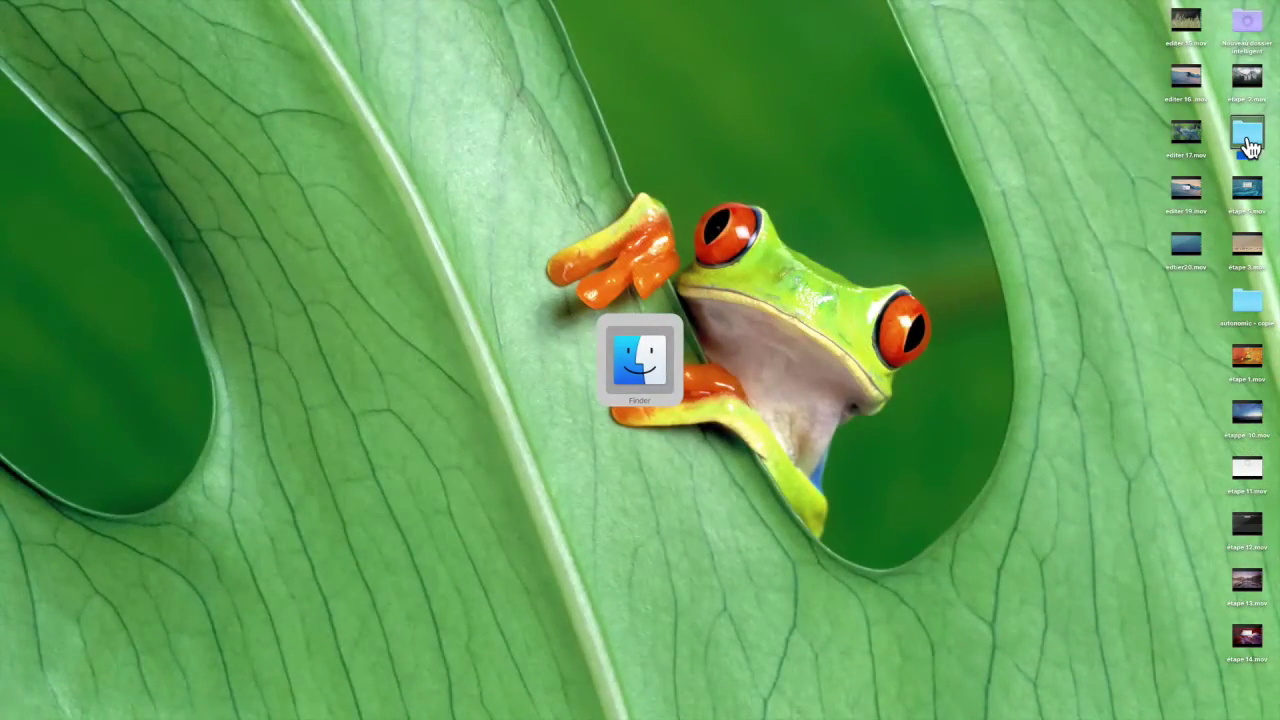
key("super+Tab")
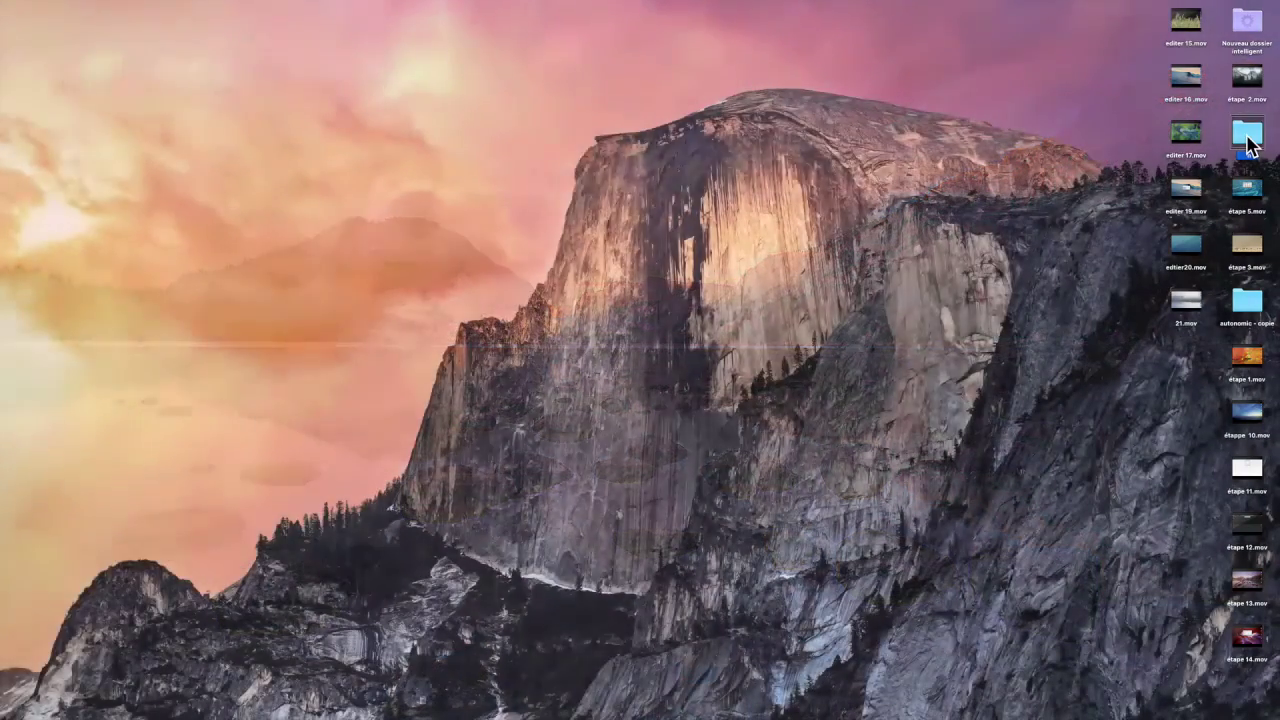
Bring up the Spotlight search and dismiss it without searching
key("super+space")
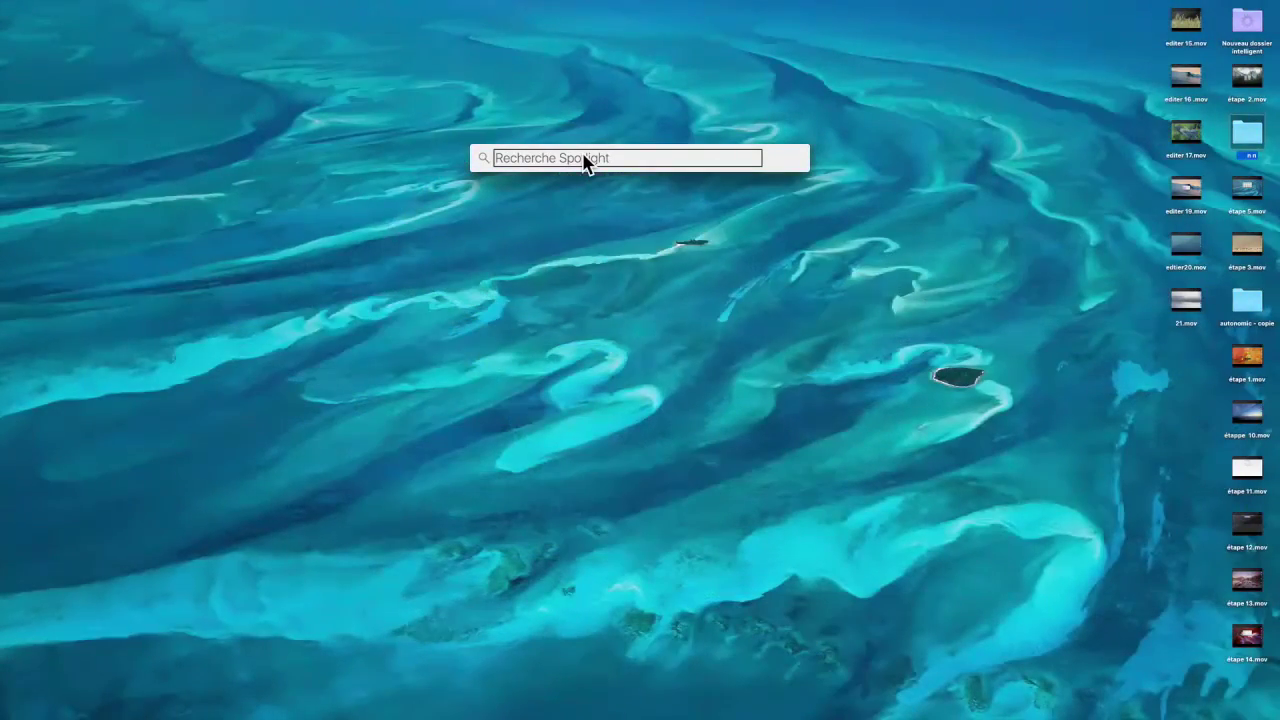
key("Escape")
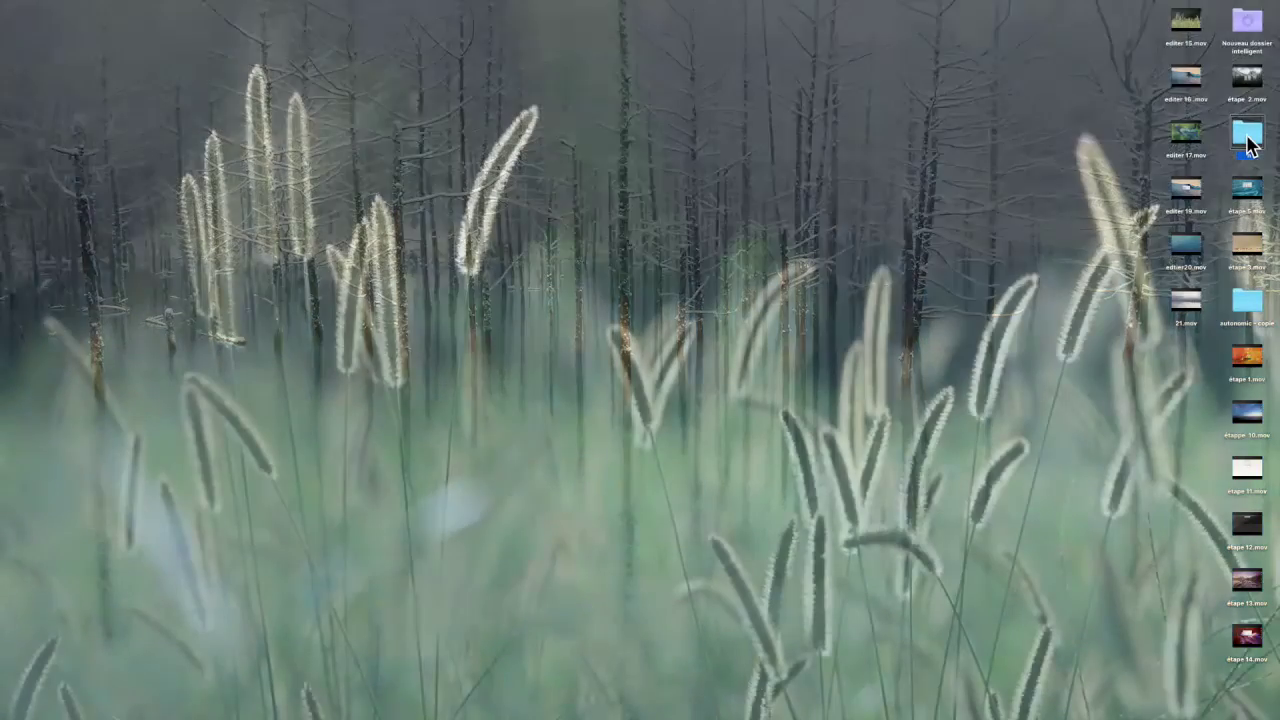
Lower the screen brightness by two levels, select the video editer 15.mov on the desktop, and raise the brightness
key("XF86MonBrightnessDown")
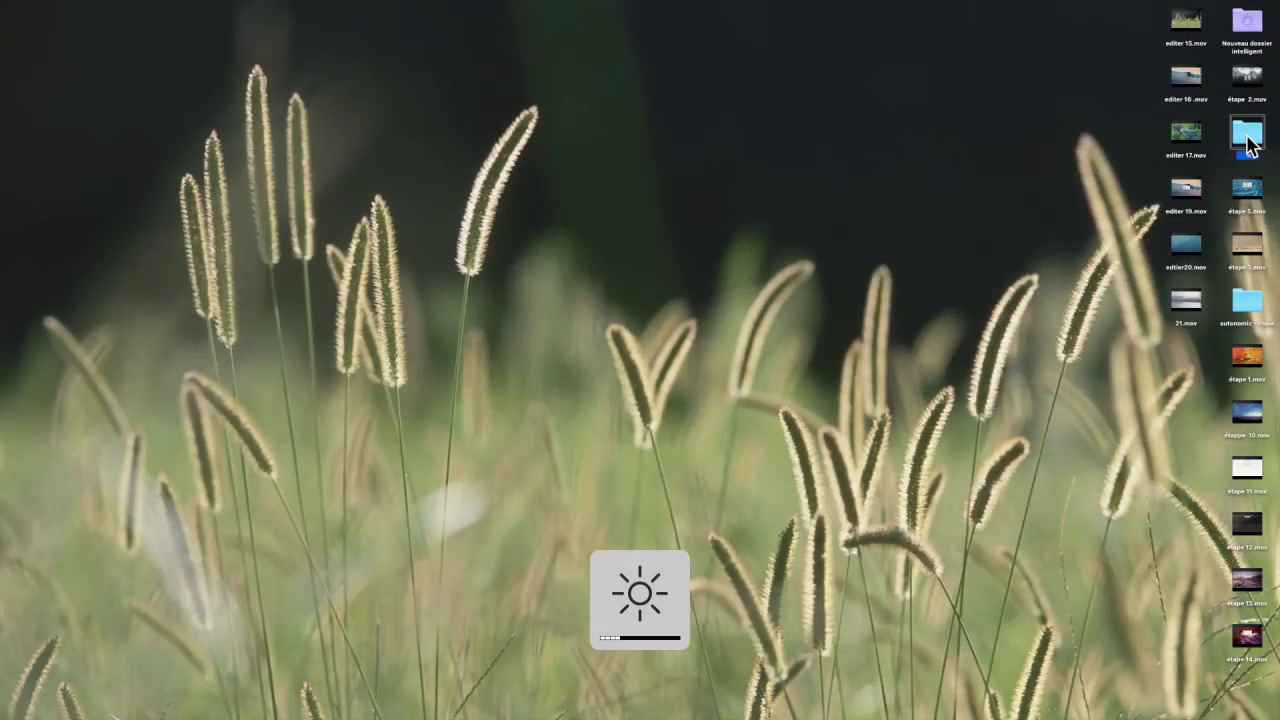
key("XF86MonBrightnessDown")
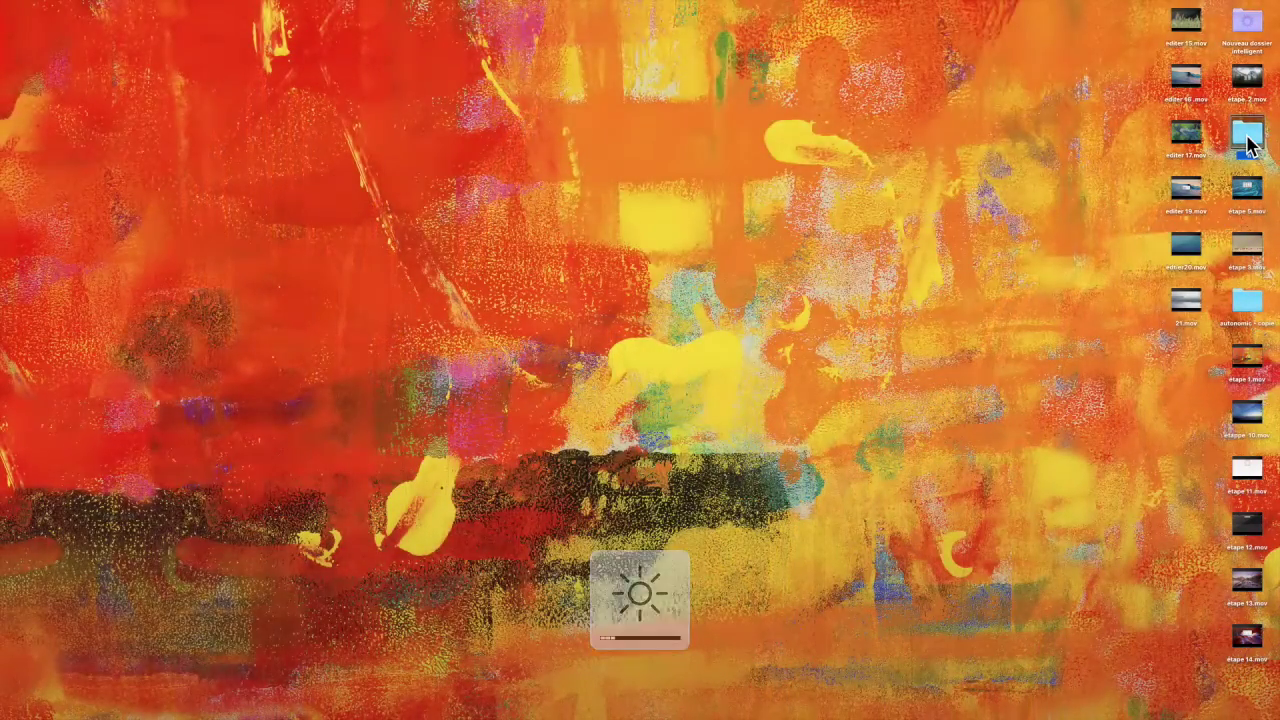
left_click(1186, 22)
key("XF86MonBrightnessUp")
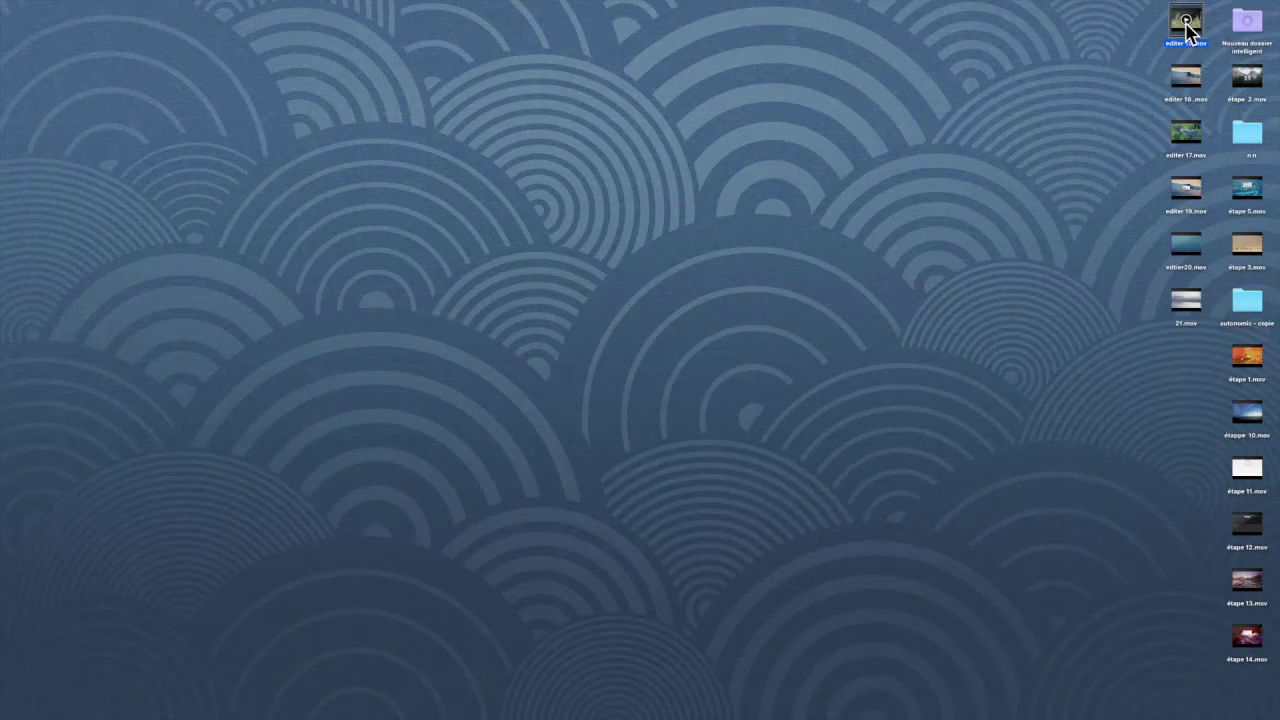
Show Mission Control, reveal the option for adding a desktop, and return to the desktop without adding one
key("ctrl+Up")
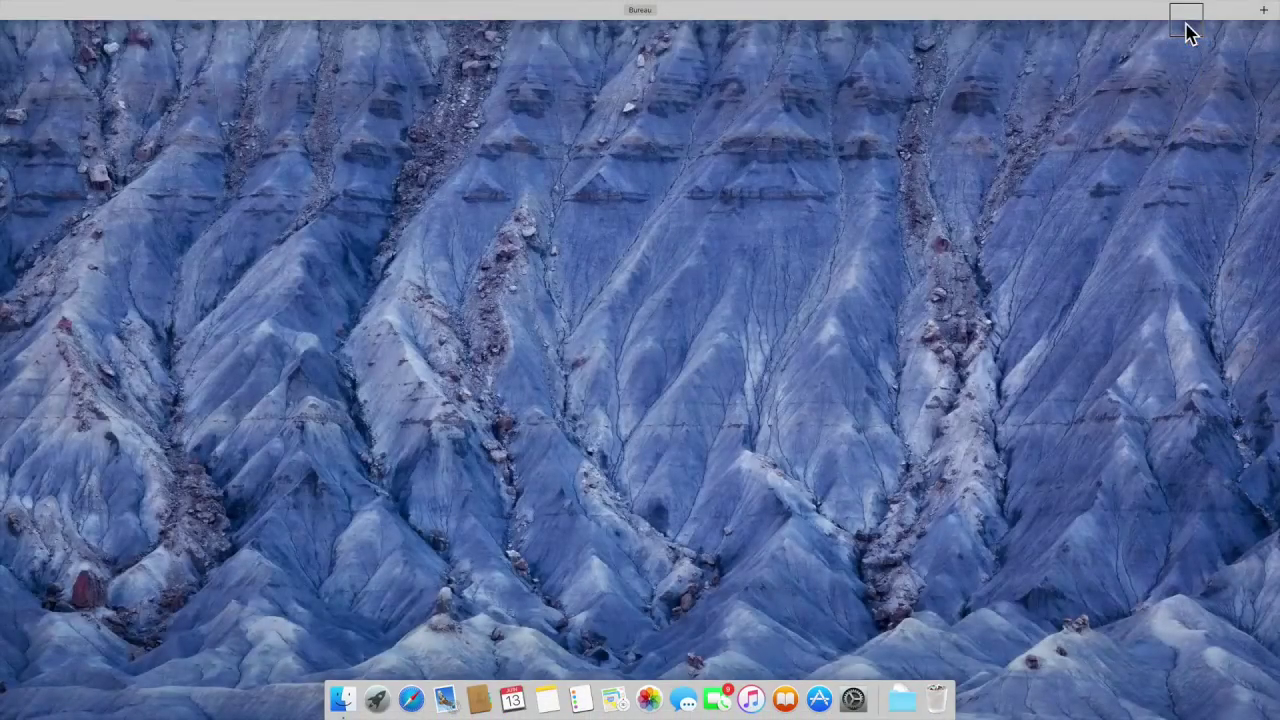
mouse_move(1258, 32)
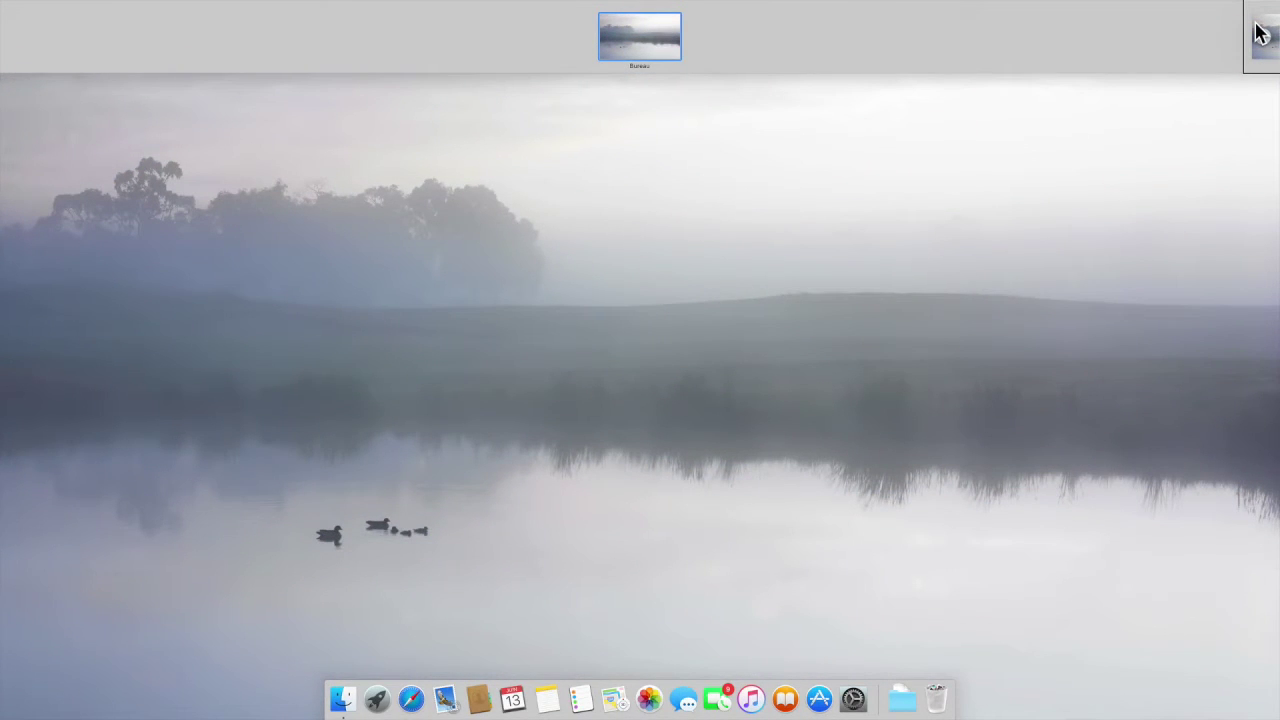
key("Escape")
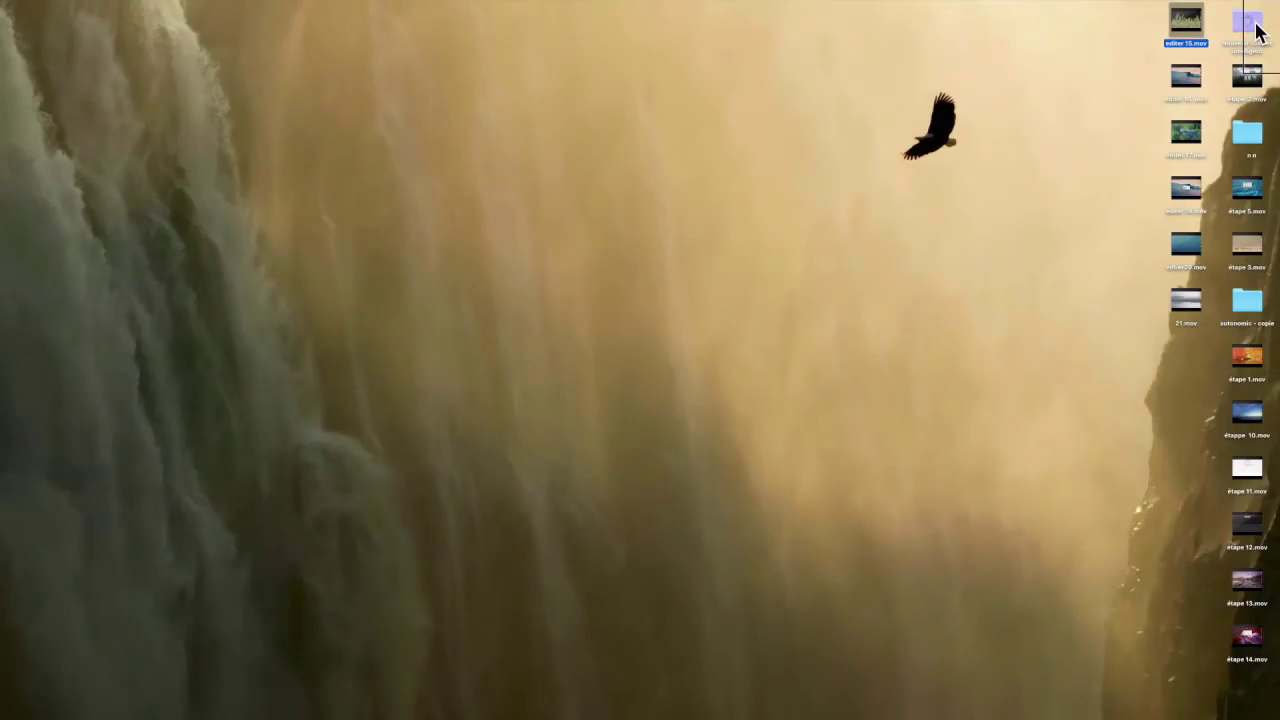
Show Launchpad, browse back and forth between its two pages of applications, and close it
mouse_move(1279, 0)
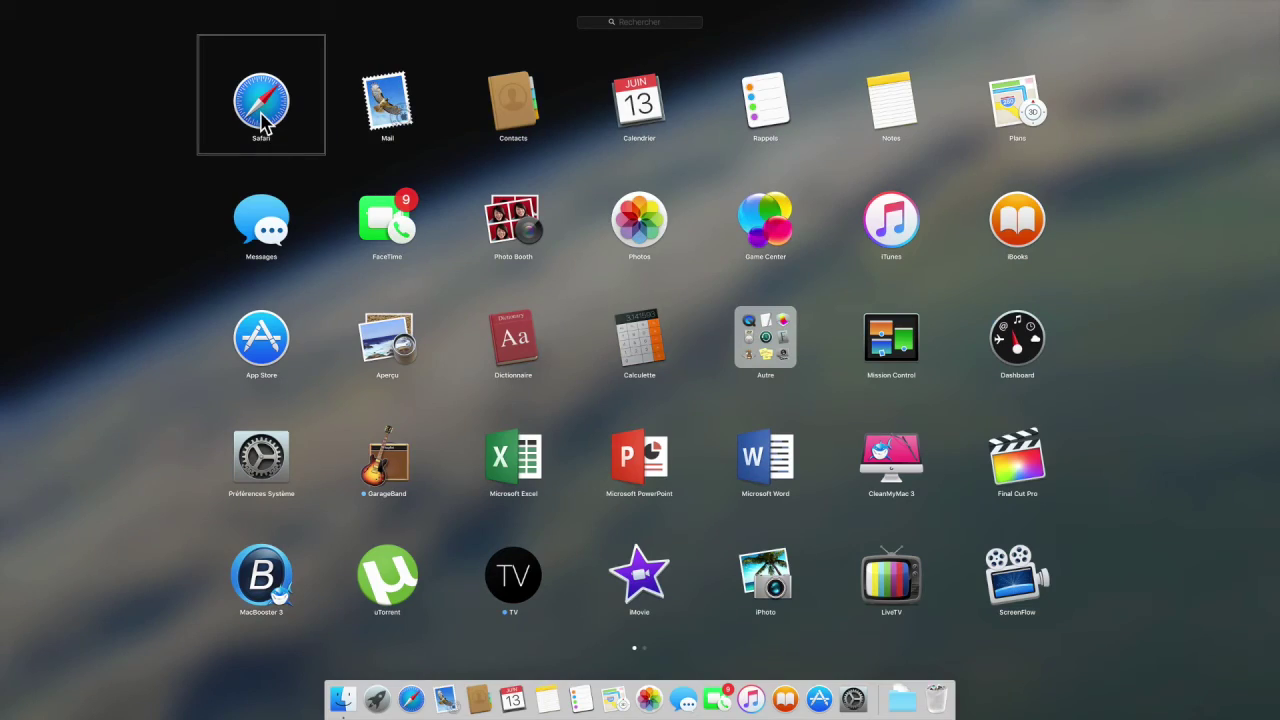
scroll(262, 118, "right", 3)
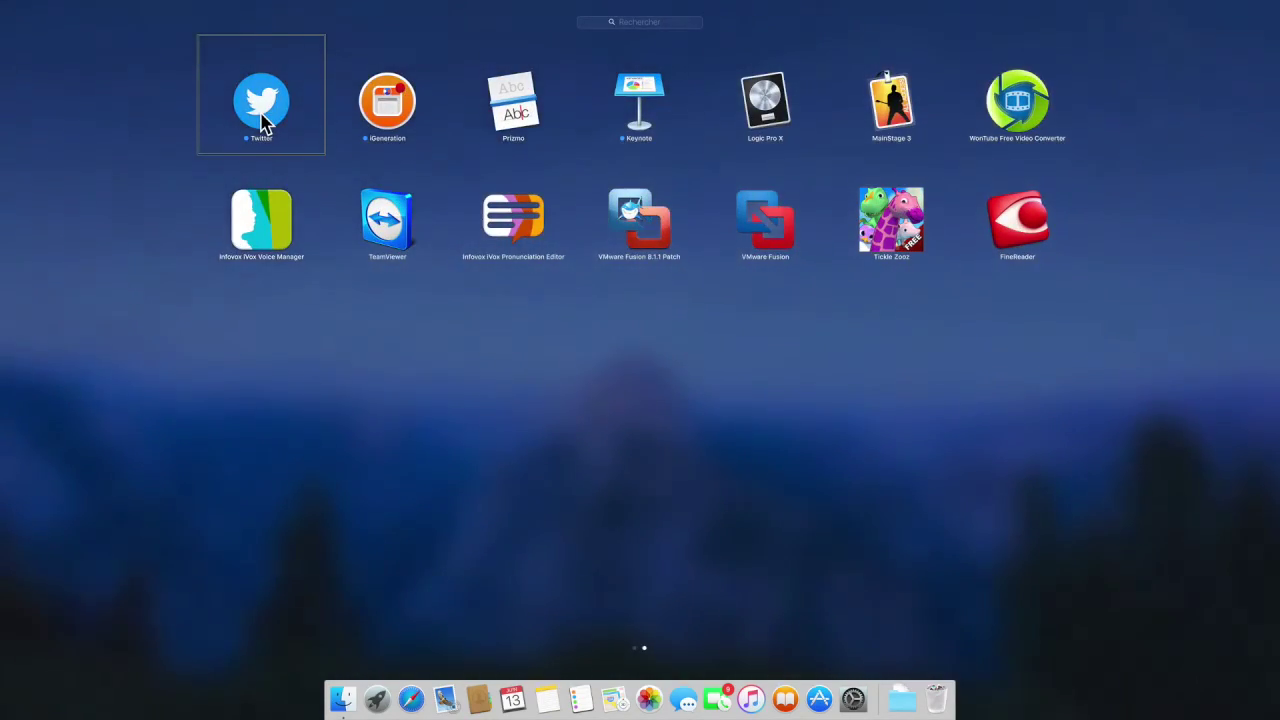
scroll(262, 118, "left", 3)
scroll(262, 118, "right", 3)
left_click(262, 105)
scroll(262, 118, "left", 3)
scroll(262, 118, "right", 3)
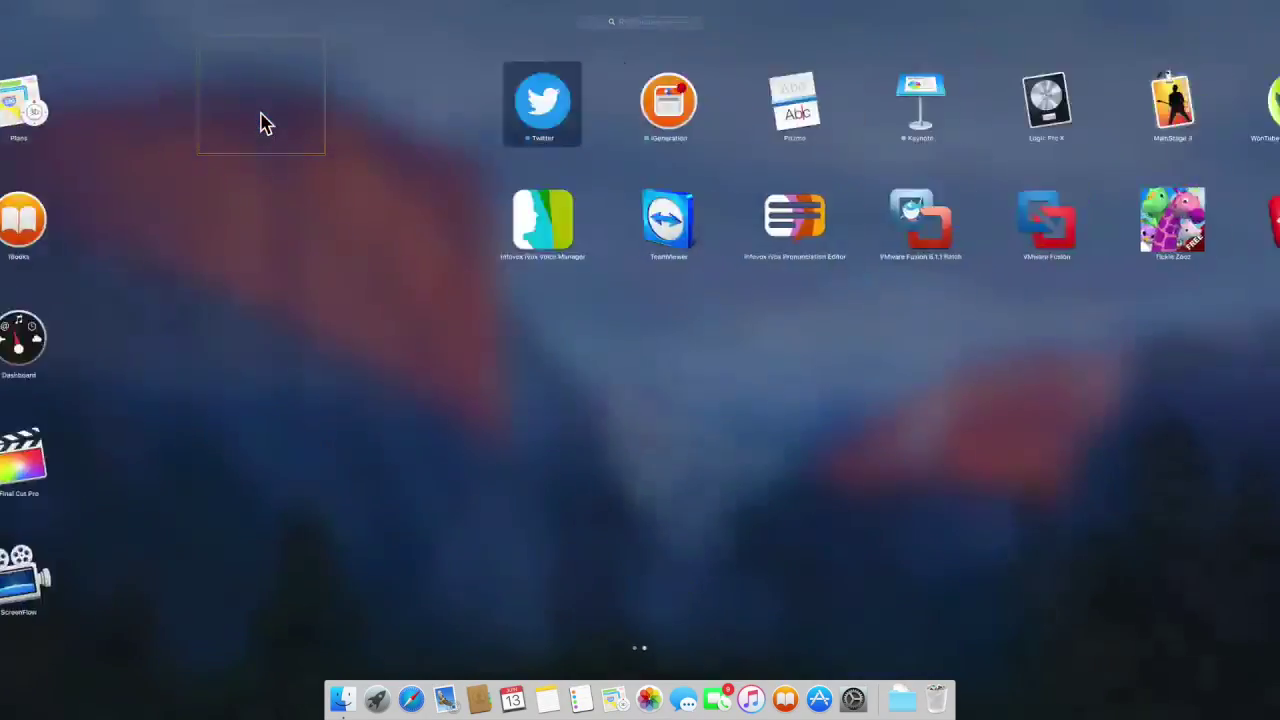
scroll(262, 118, "left", 3)
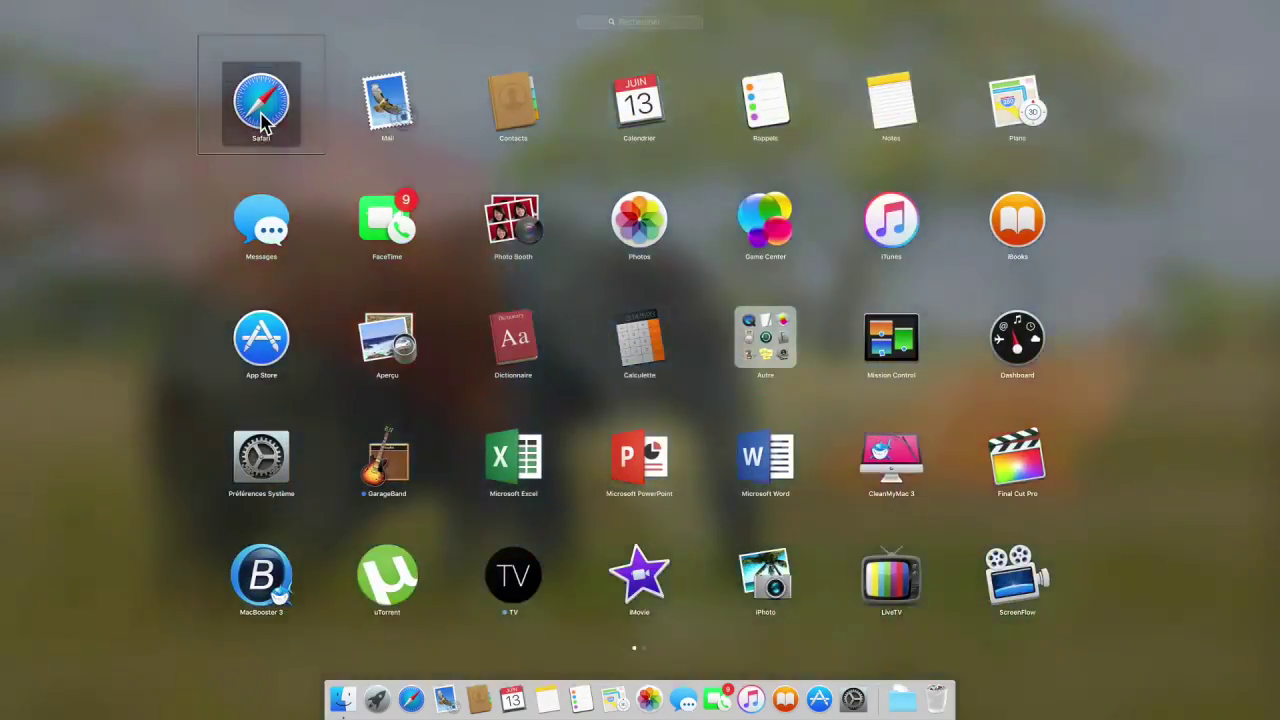
left_click(1183, 22)
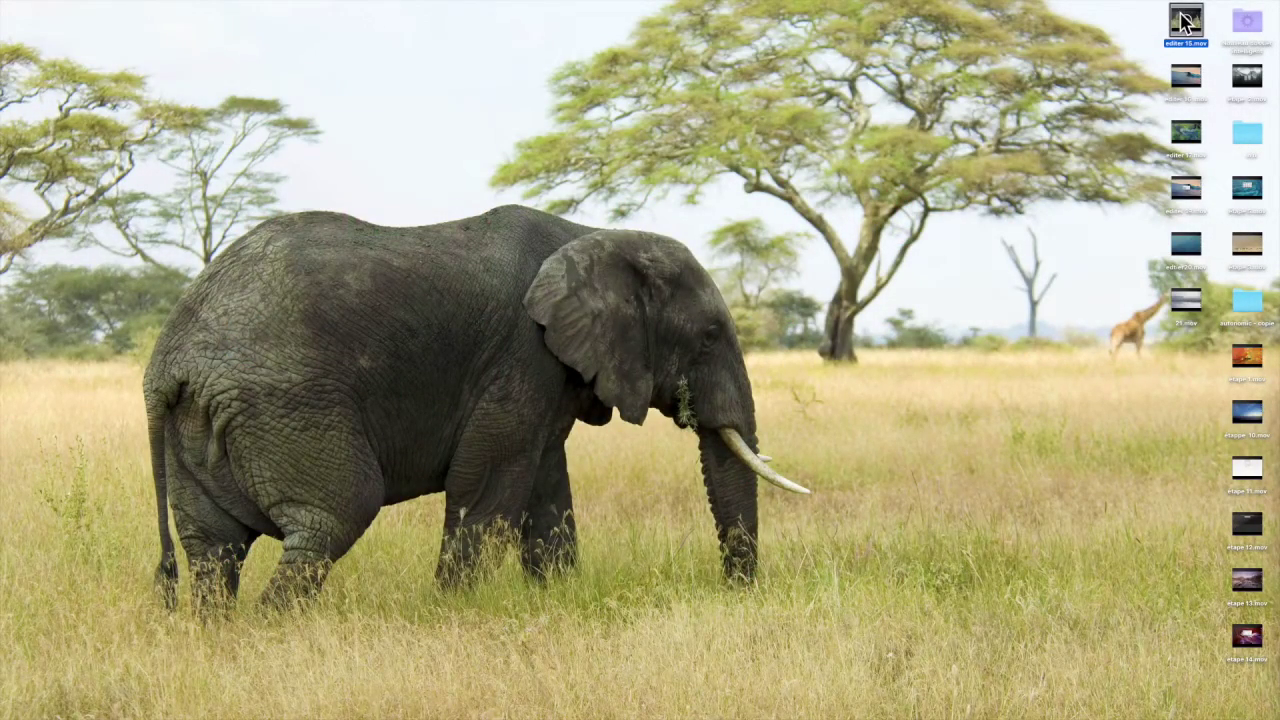
Select the Nouveau dossier intelligent folder on the desktop and raise the sound volume to the maximum
left_click(1247, 30)
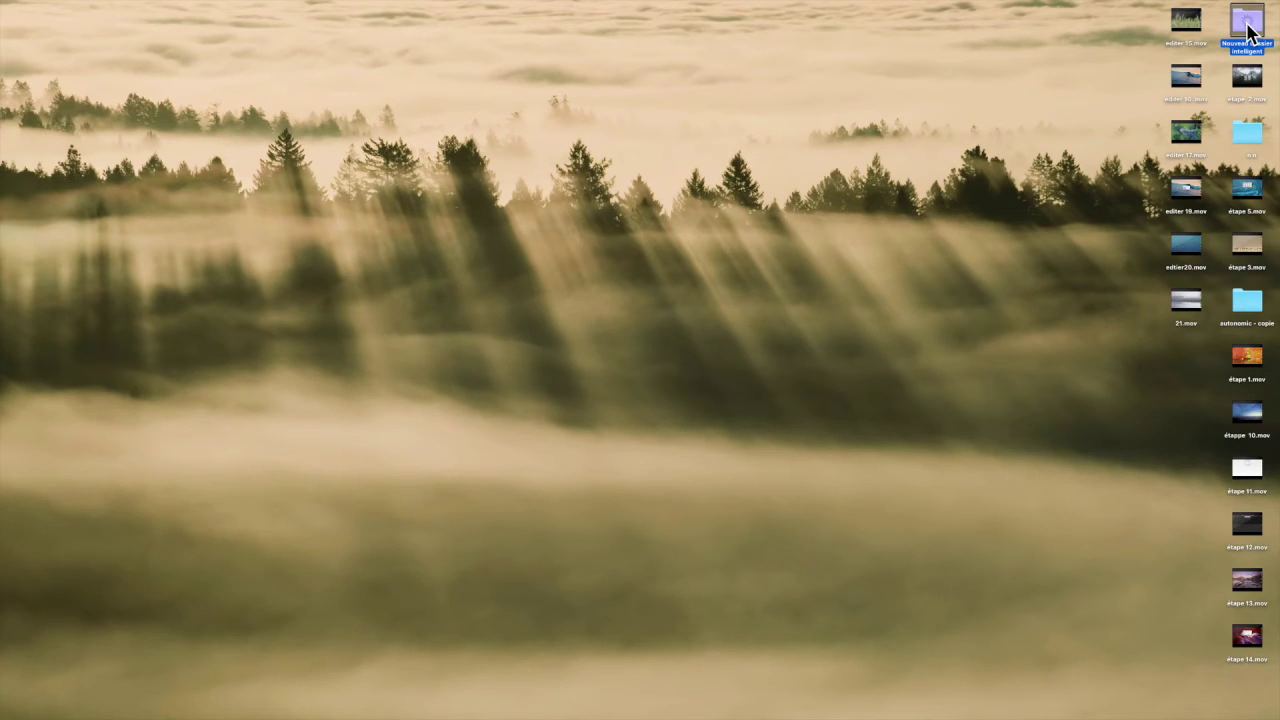
key("XF86AudioRaiseVolume")
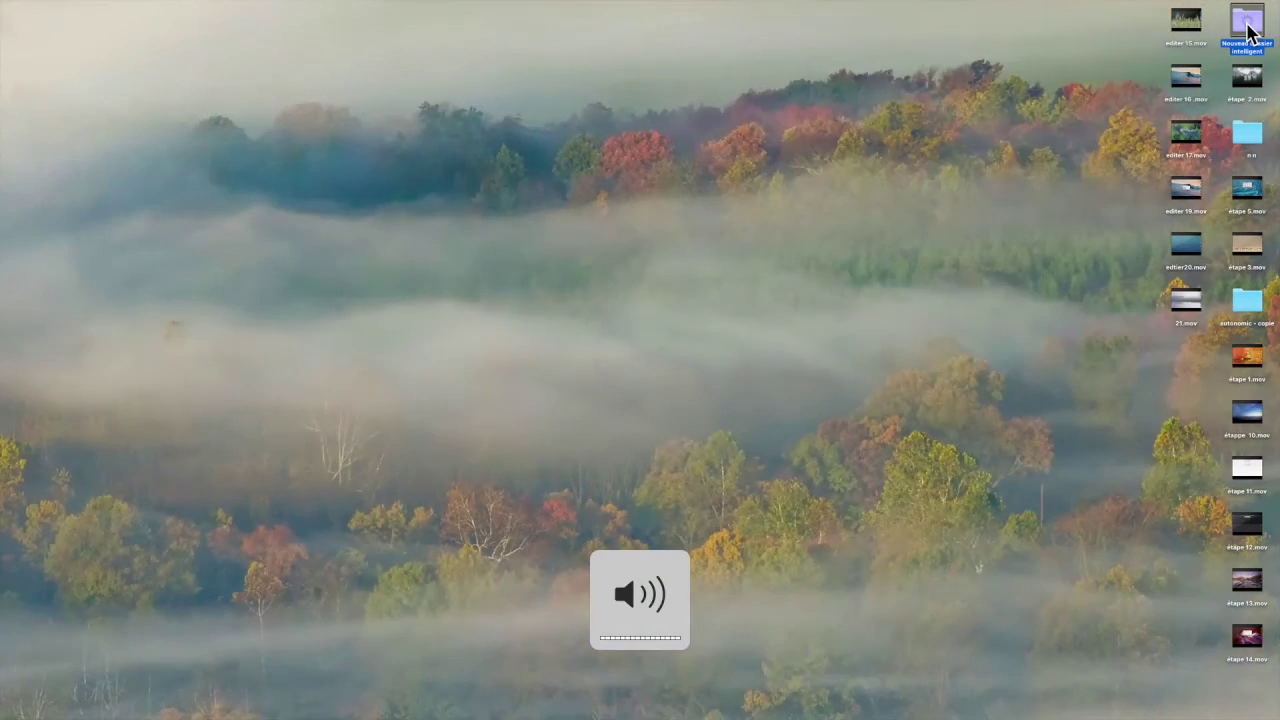